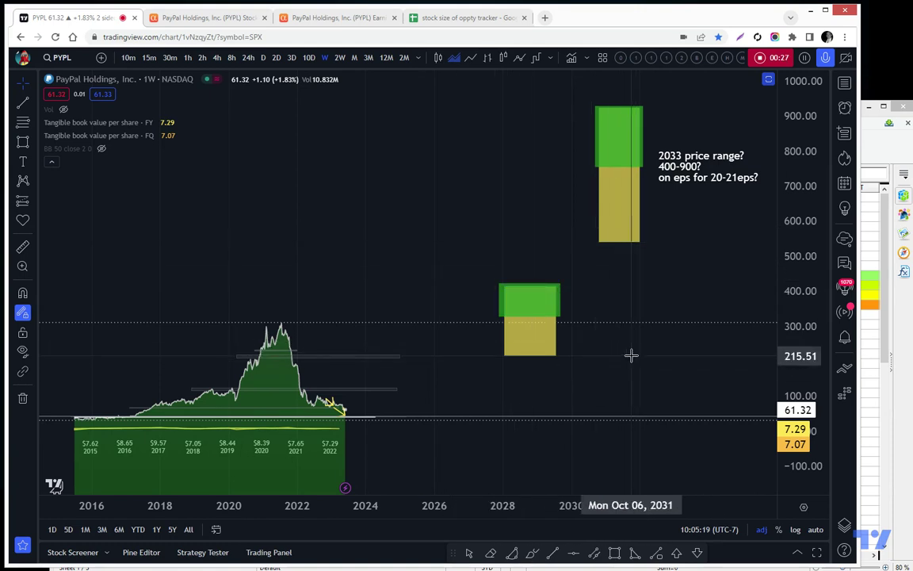
# Reframe the chart, then select and release the 2033 price-range box without resizing it.
pyautogui.moveTo(642, 371)
pyautogui.mouseDown()
pyautogui.moveTo(659, 369)
pyautogui.moveTo(642, 371)
pyautogui.mouseUp()
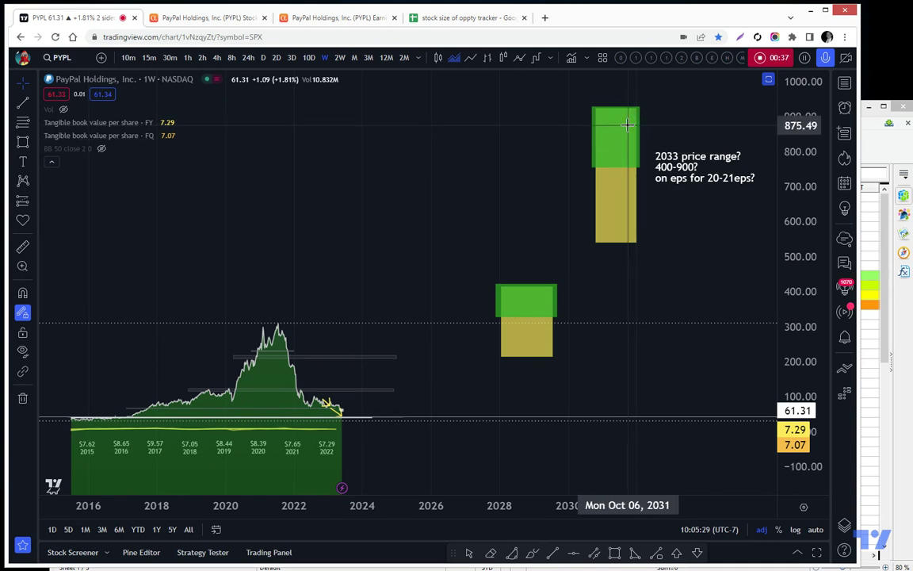
pyautogui.click(618, 241)
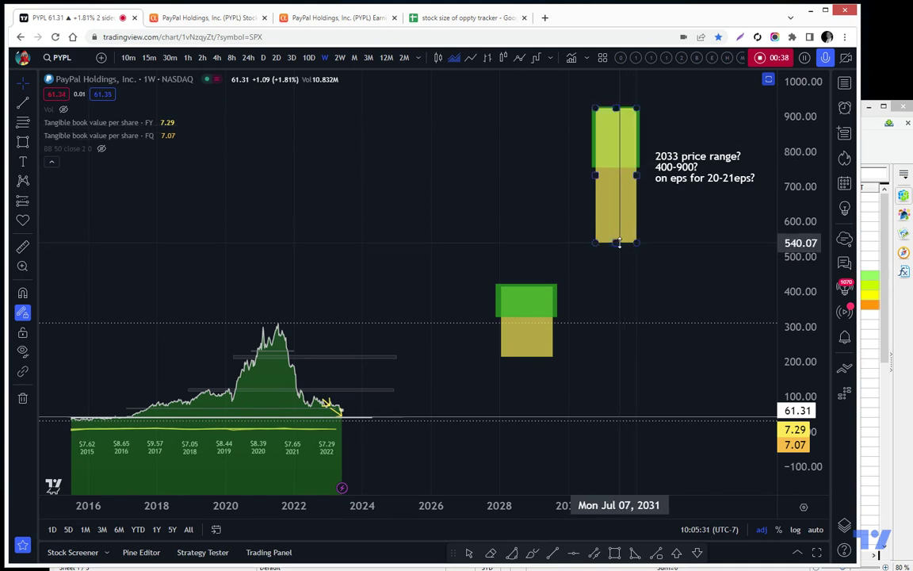
pyautogui.click(645, 228)
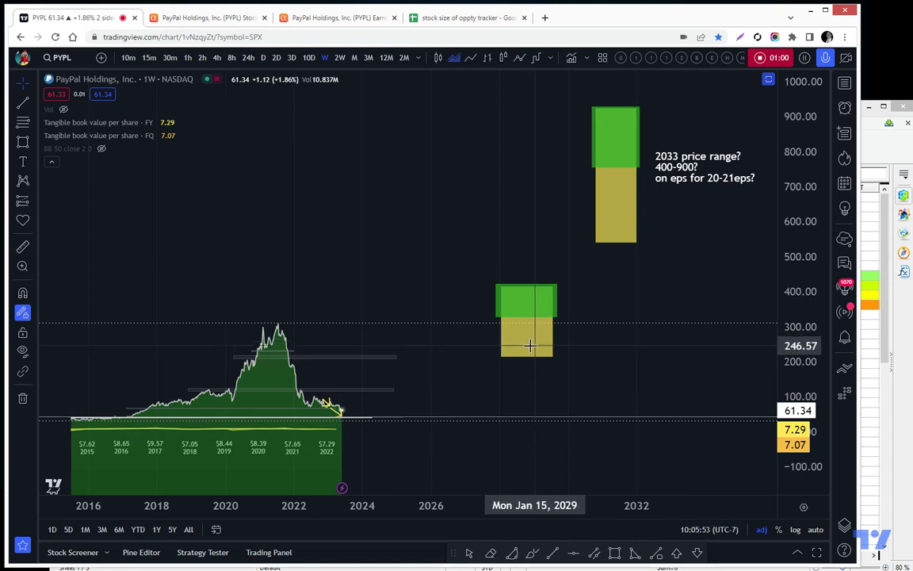
# Switch the PYPL chart from area to candles and auto-fit the price scale.
pyautogui.click(438, 58)
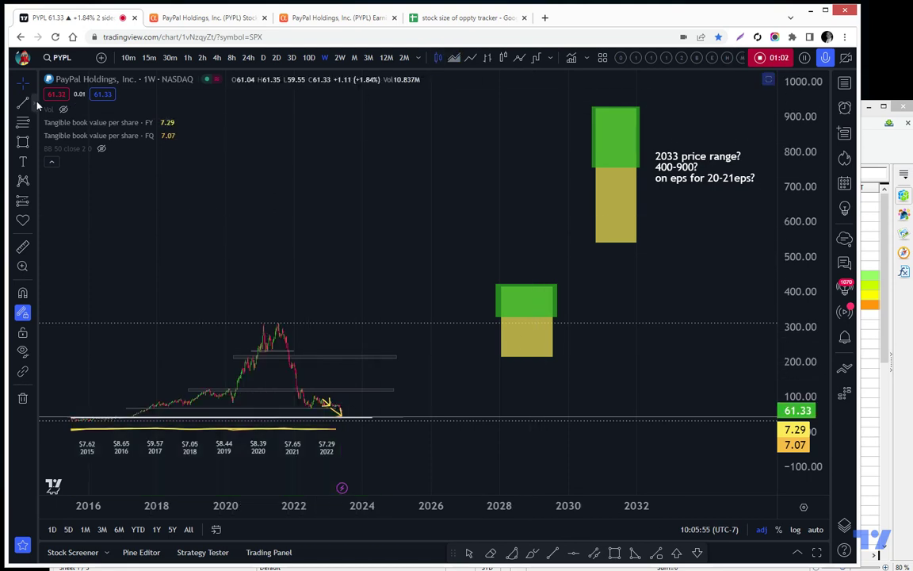
pyautogui.click(30, 86)
pyautogui.moveTo(346, 281); pyautogui.dragTo(493, 163)
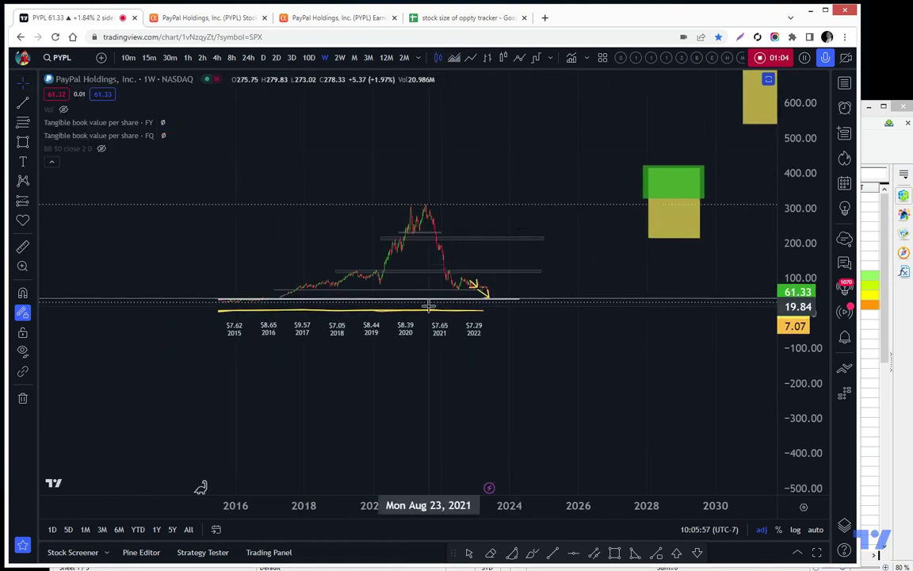
pyautogui.scroll(2, 510, 334)
pyautogui.doubleClick(795, 219)
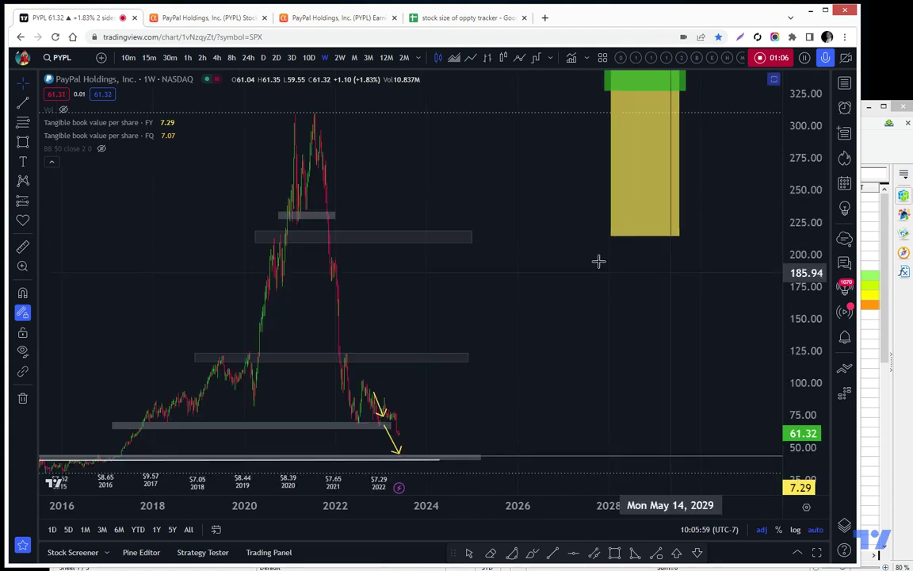
pyautogui.scroll(2, 547, 281)
pyautogui.hscroll(-4, 563, 281)
pyautogui.scroll(2, 641, 262)
pyautogui.scroll(1, 645, 269)
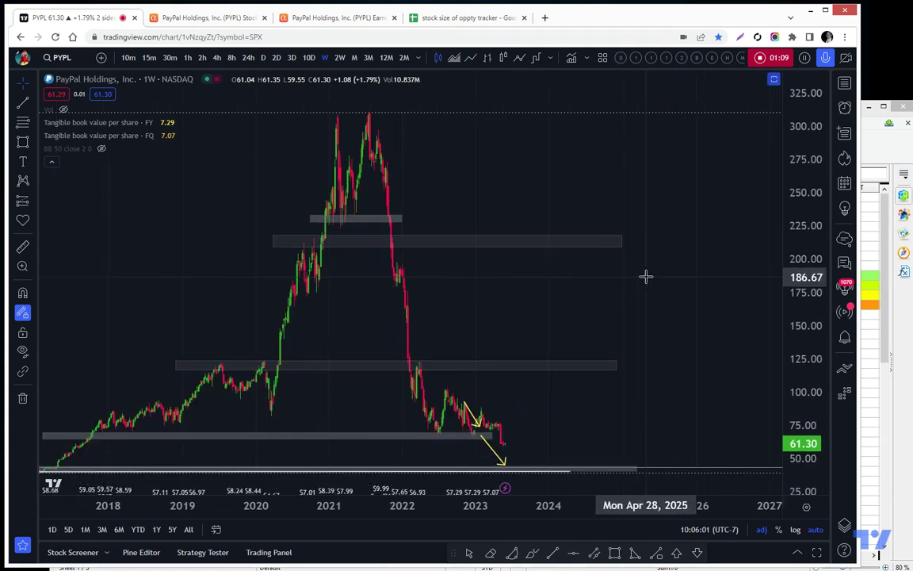
pyautogui.moveTo(571, 311); pyautogui.dragTo(619, 287)
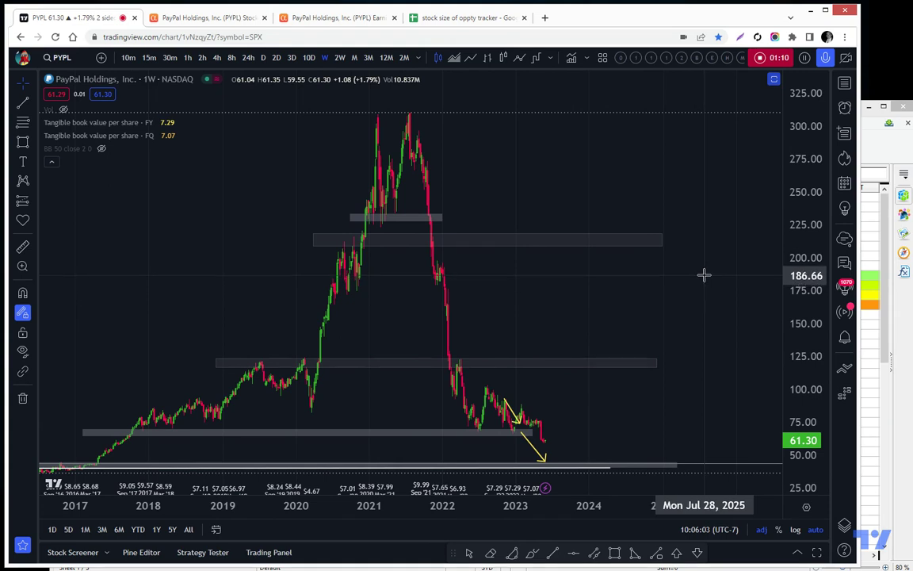
pyautogui.scroll(2, 523, 150)
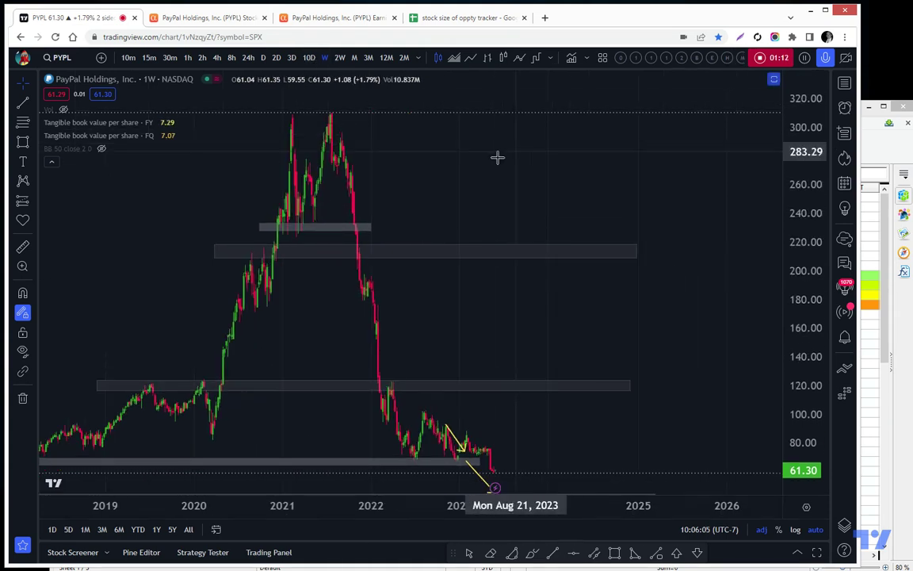
pyautogui.hscroll(-3, 579, 131)
pyautogui.scroll(-1, 658, 133)
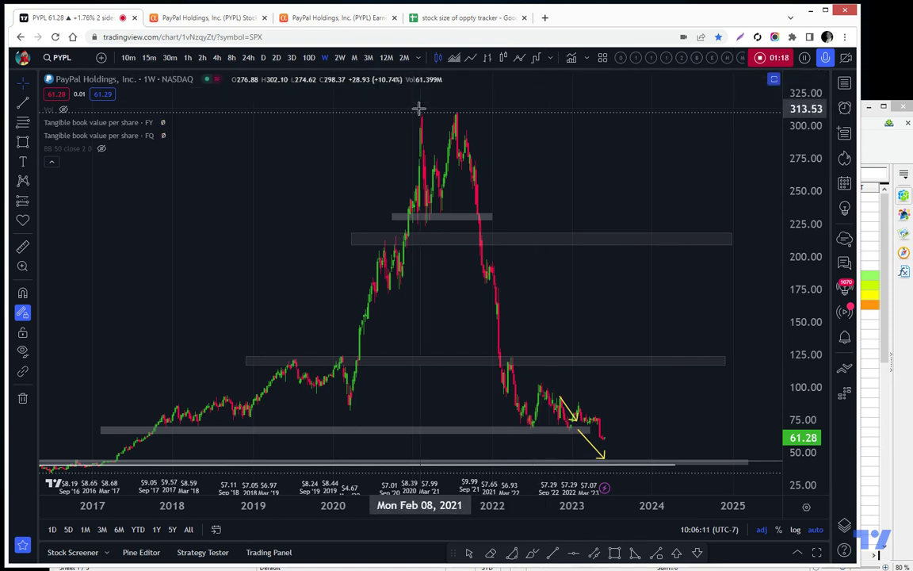
# Try the daily (D) interval and zoom through the daily candles.
pyautogui.click(263, 57)
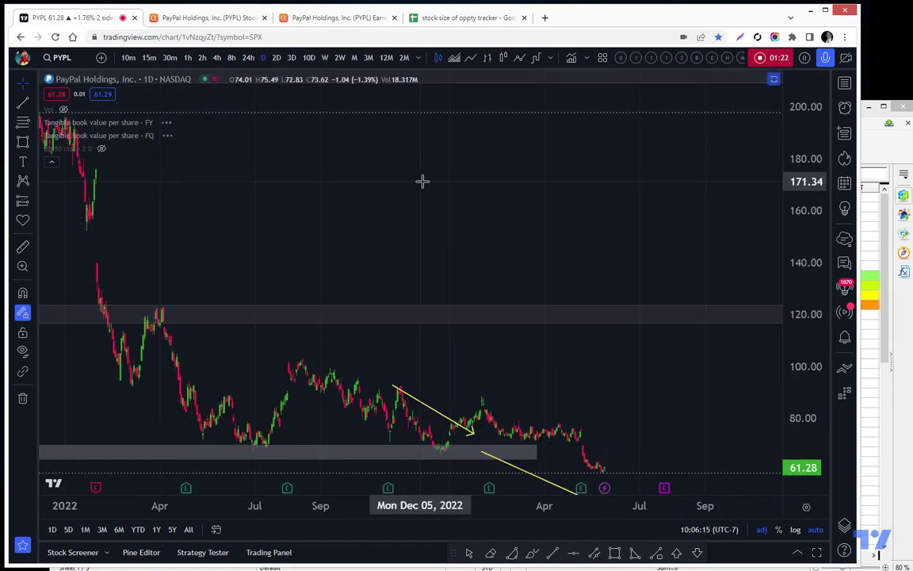
pyautogui.scroll(3, 382, 174)
pyautogui.scroll(1, 382, 173)
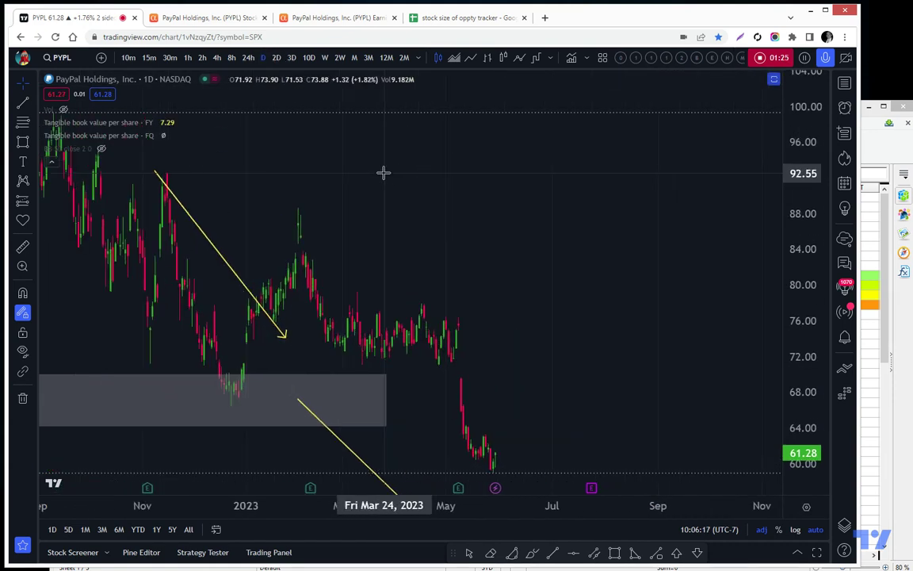
pyautogui.scroll(2, 376, 182)
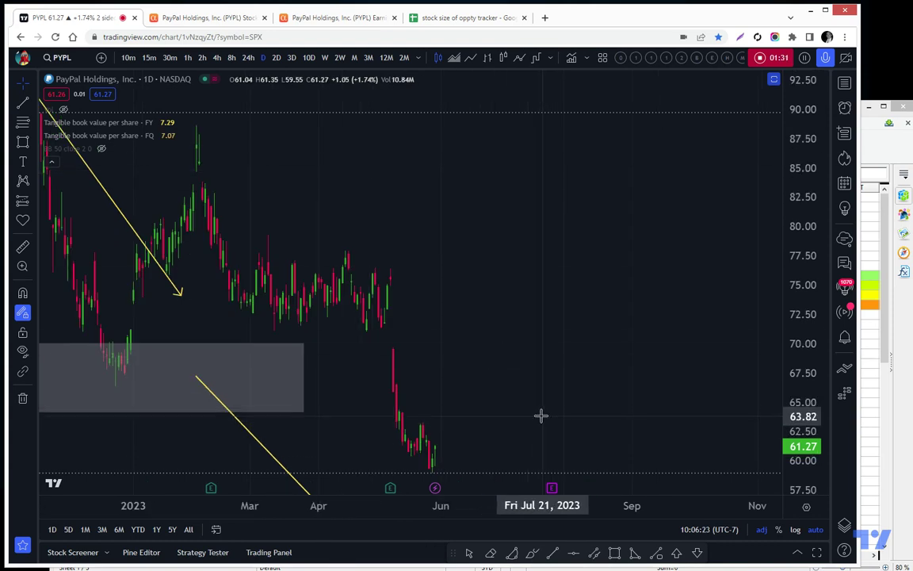
pyautogui.scroll(-5, 546, 420)
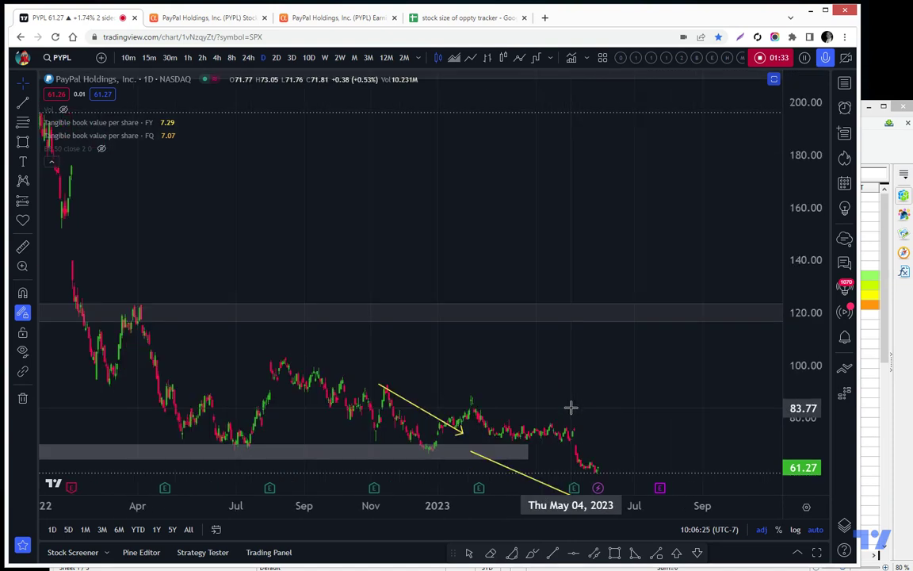
# Change the interval to two-week (2W) candles and re-centre them on the chart.
pyautogui.click(339, 57)
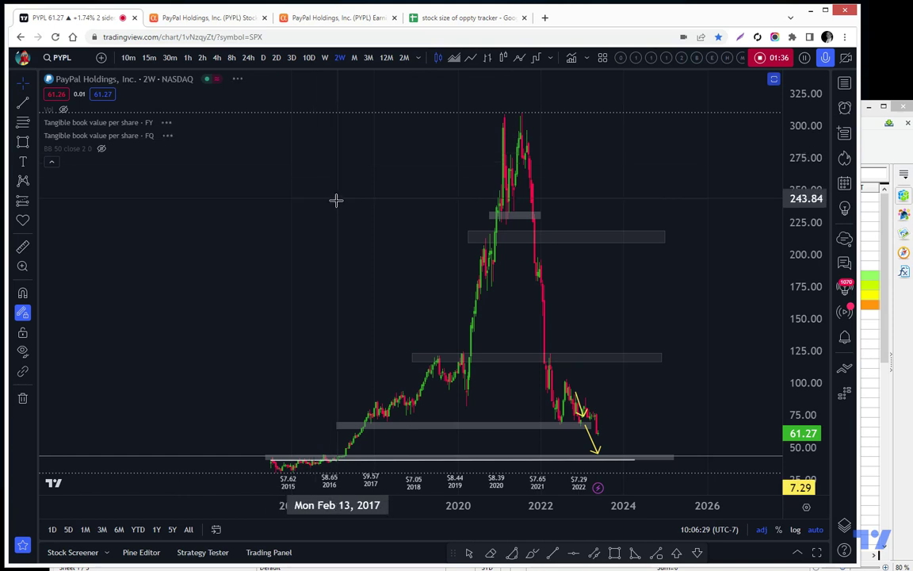
pyautogui.scroll(2, 572, 392)
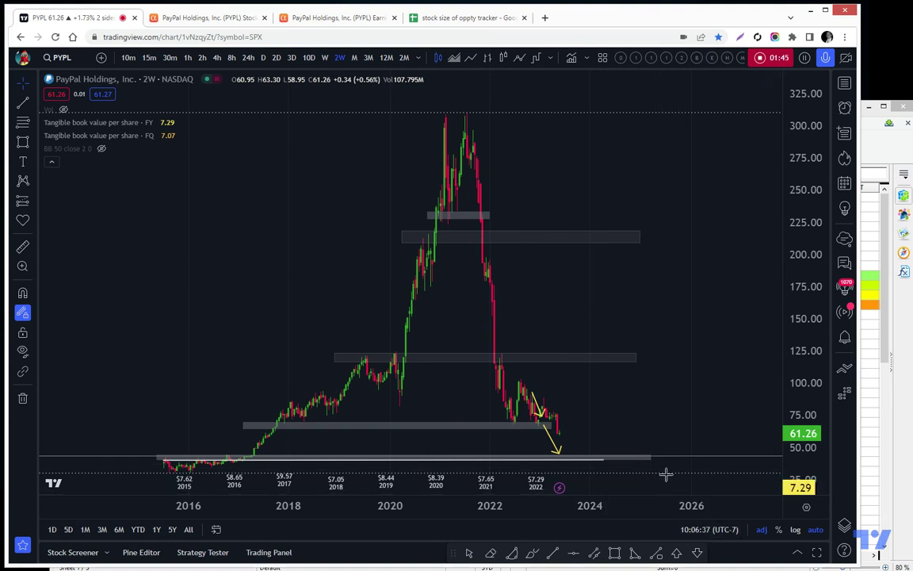
pyautogui.scroll(1, 662, 430)
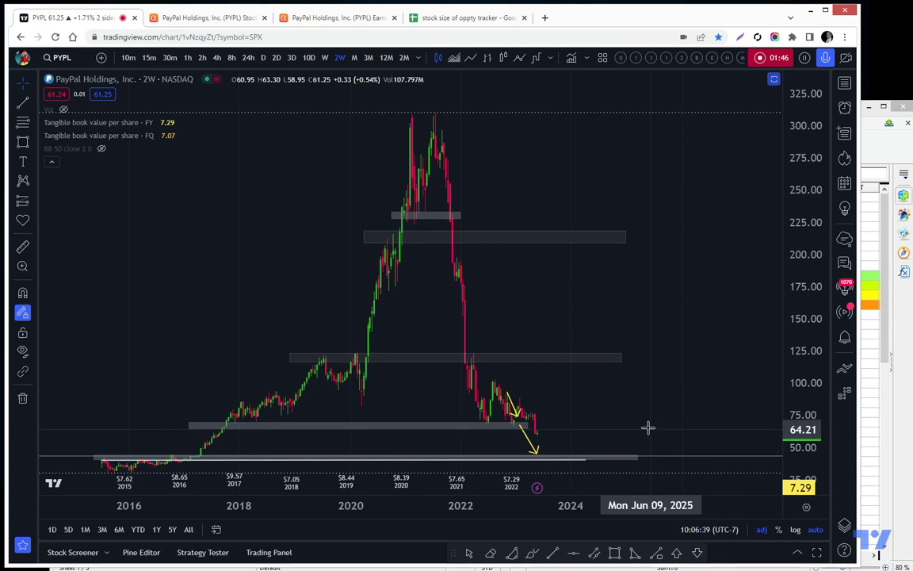
pyautogui.moveTo(599, 420); pyautogui.dragTo(643, 422)
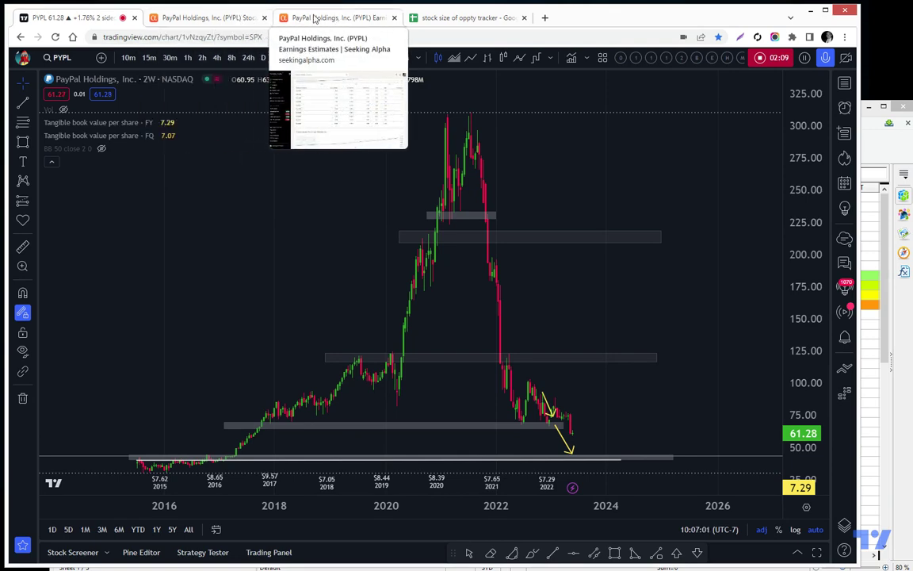
# Switch to PayPal's Seeking Alpha summary page and scroll down to the earnings estimates.
pyautogui.click(236, 18)
pyautogui.scroll(15, 406, 321)
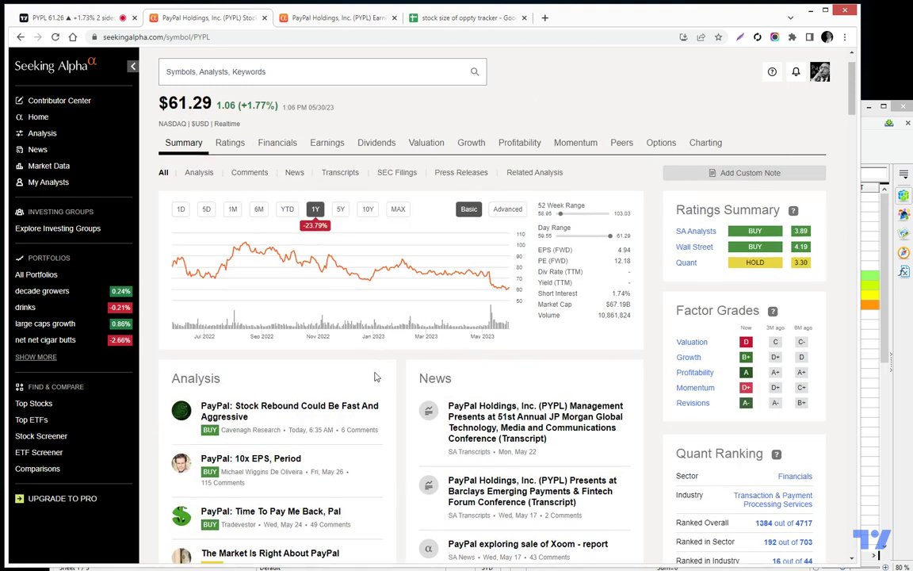
pyautogui.scroll(-12, 376, 377)
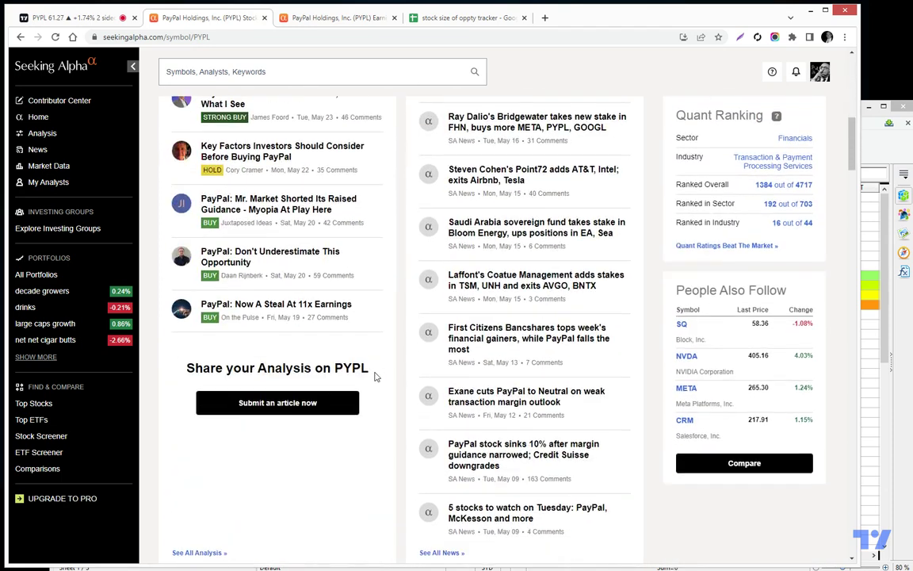
pyautogui.scroll(-15, 377, 377)
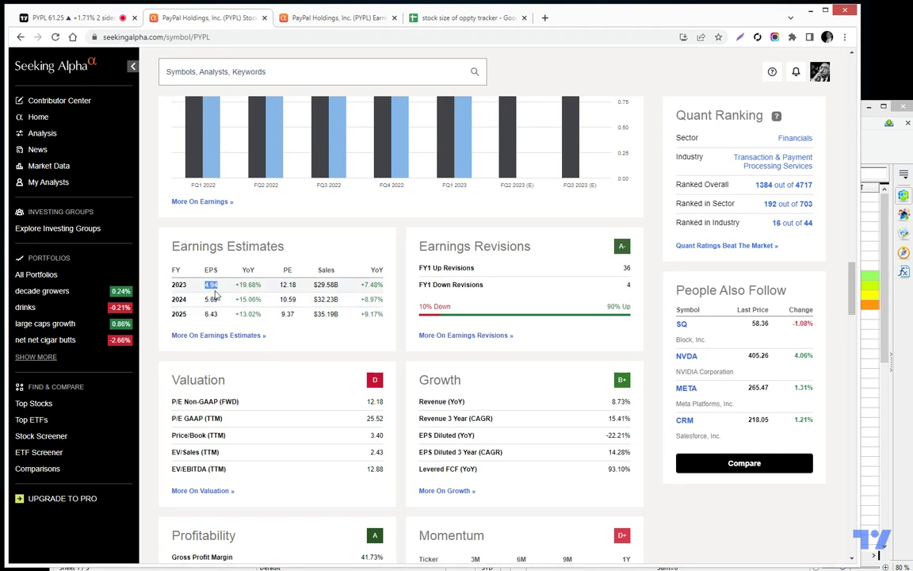
# Highlight the 2023 PE of 12.18, a YoY EPS growth figure and the $10.66B cash figure.
pyautogui.doubleClick(287, 284)
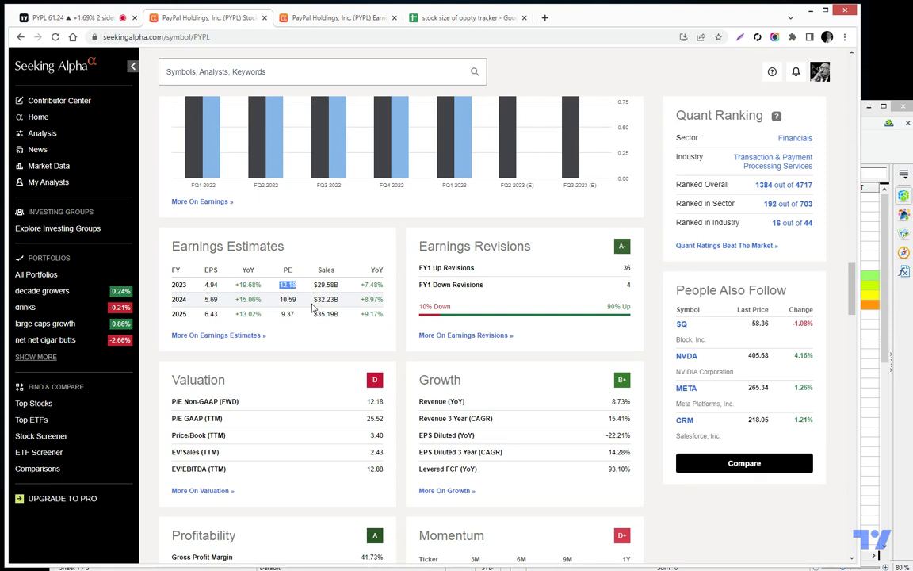
pyautogui.doubleClick(243, 285)
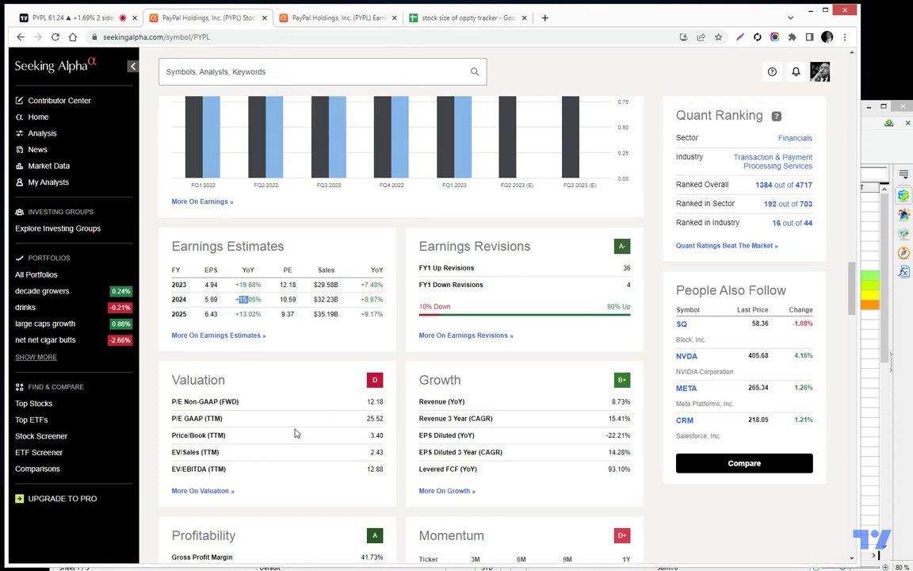
pyautogui.scroll(-5, 296, 432)
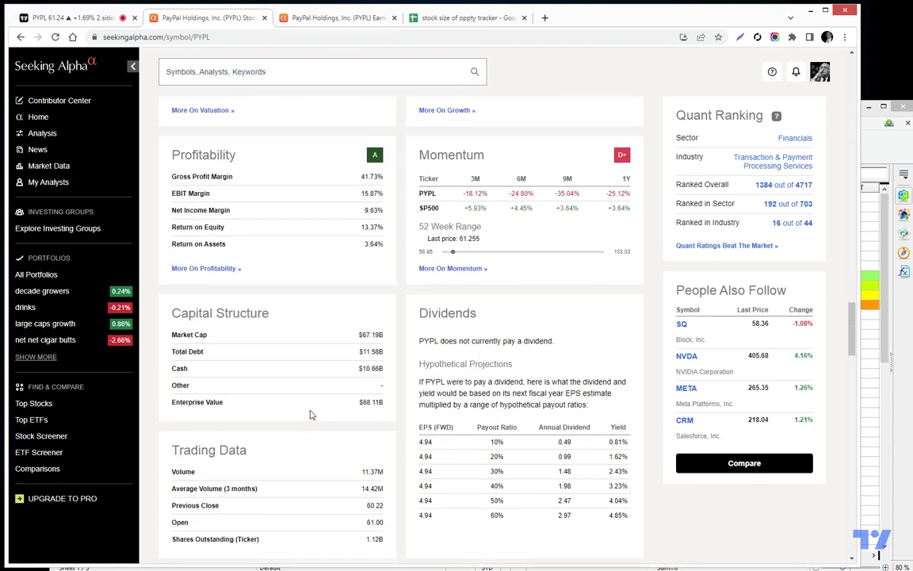
pyautogui.moveTo(379, 368); pyautogui.dragTo(358, 369)
pyautogui.moveTo(366, 390)
# Scroll PayPal's consensus EPS estimates down to Dec 2032 (21.28), then back to the top.
pyautogui.click(331, 20)
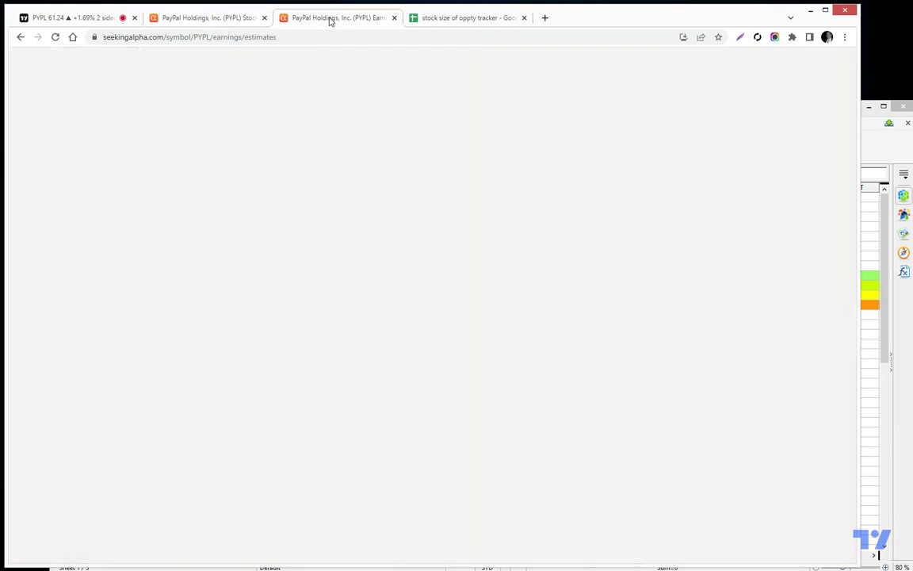
pyautogui.scroll(4, 331, 299)
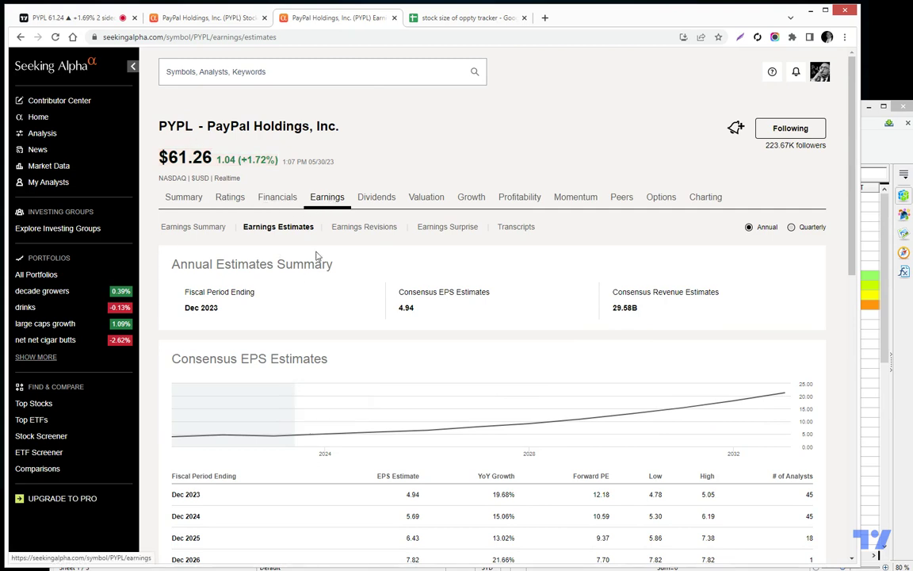
pyautogui.scroll(-3, 333, 267)
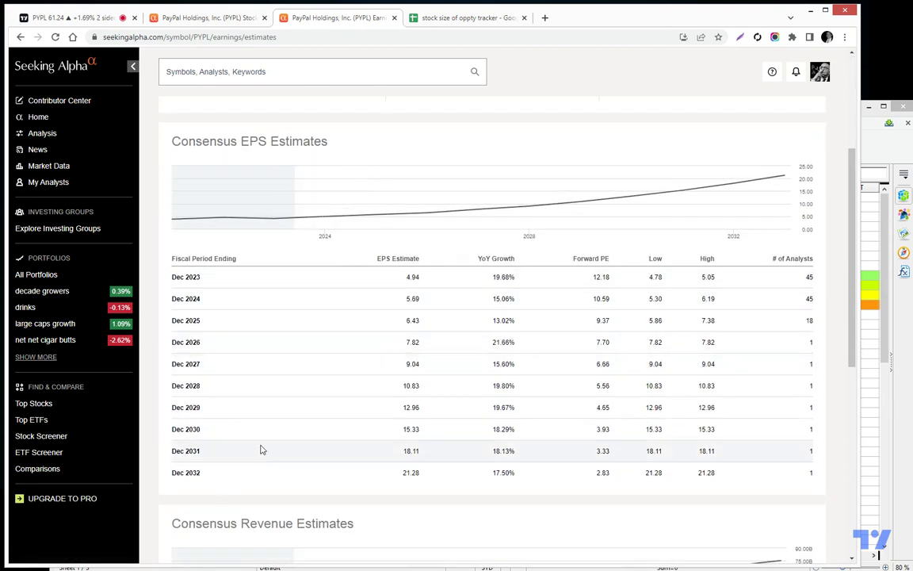
pyautogui.scroll(-1, 293, 428)
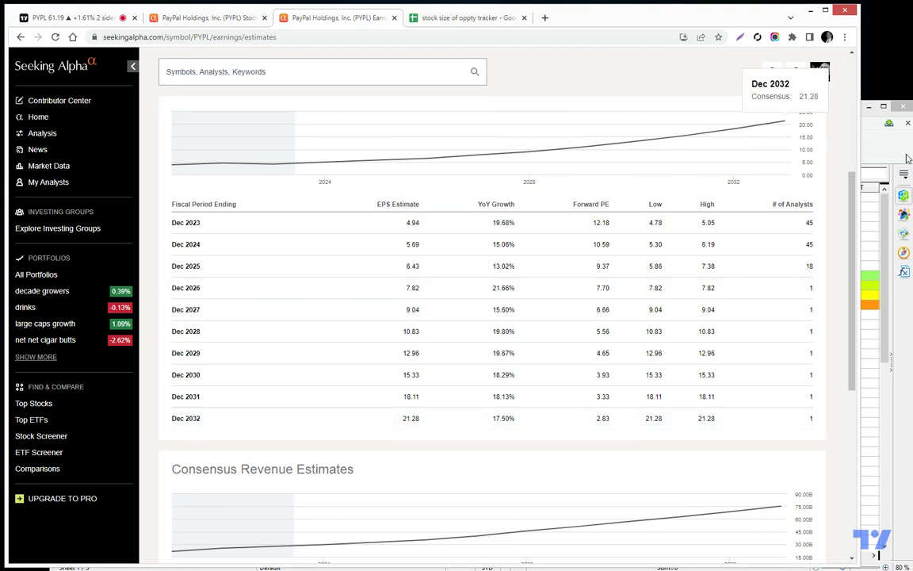
pyautogui.scroll(3, 337, 333)
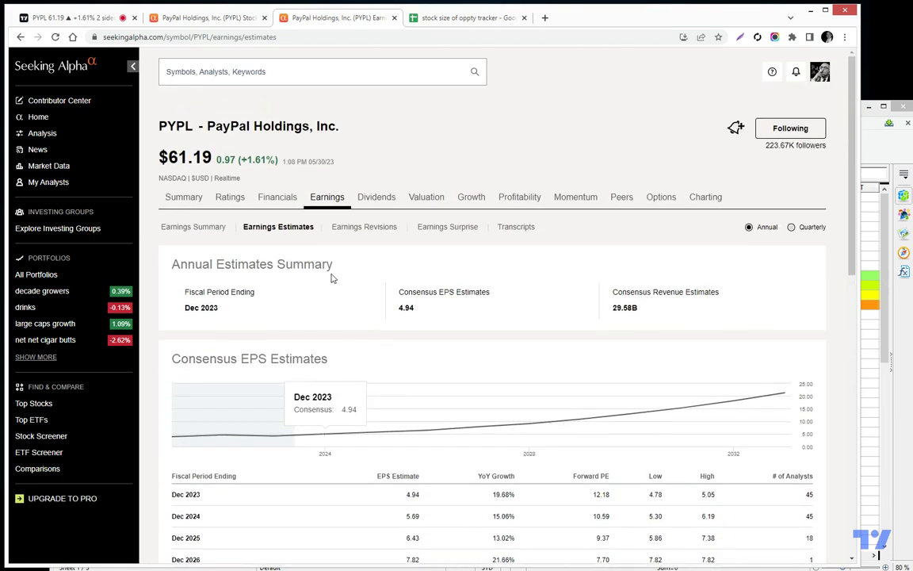
# Return to the PYPL chart and squeeze the price scale to reveal the 2028 range box.
pyautogui.click(56, 19)
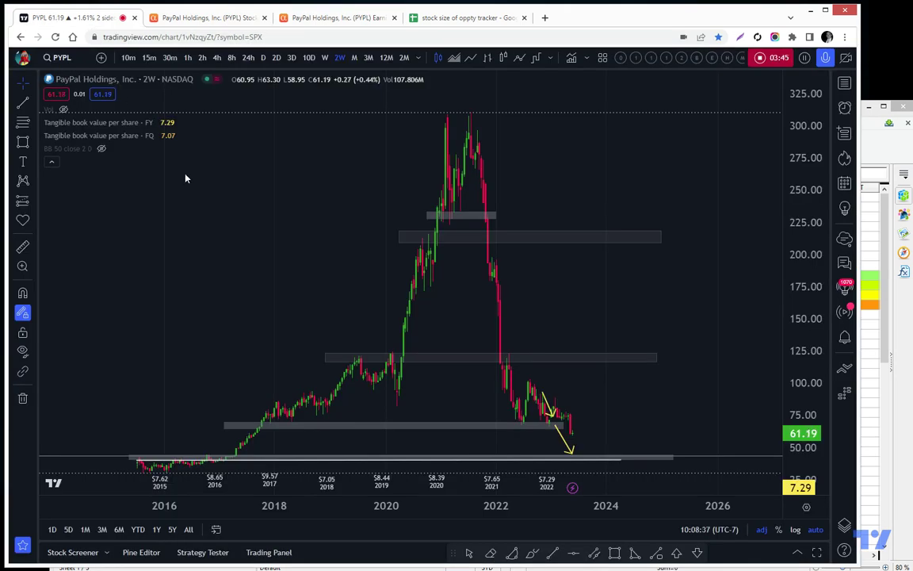
pyautogui.moveTo(814, 194); pyautogui.dragTo(538, 346)
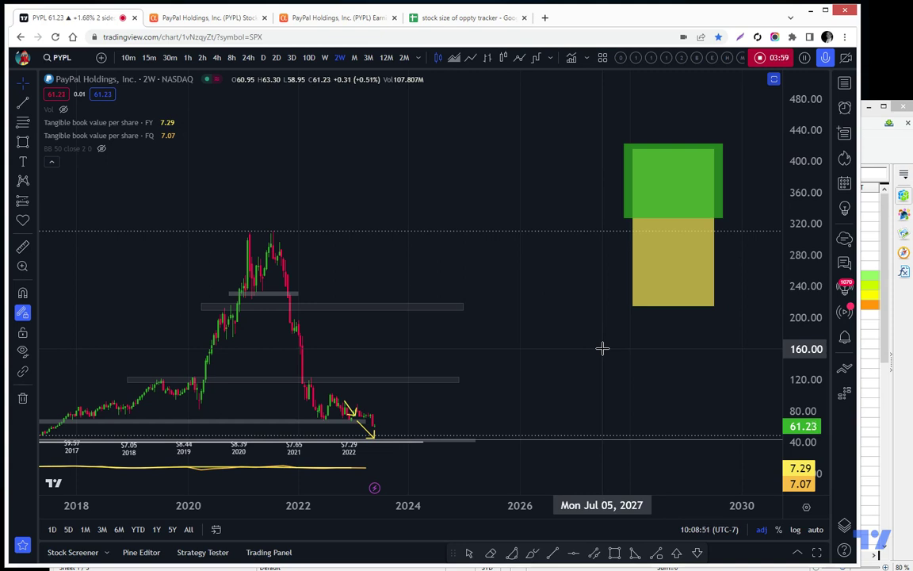
# Alt+Tab to the Calc valuation worksheet and drag its window higher on screen.
pyautogui.hotkey('alt', 'Tab')
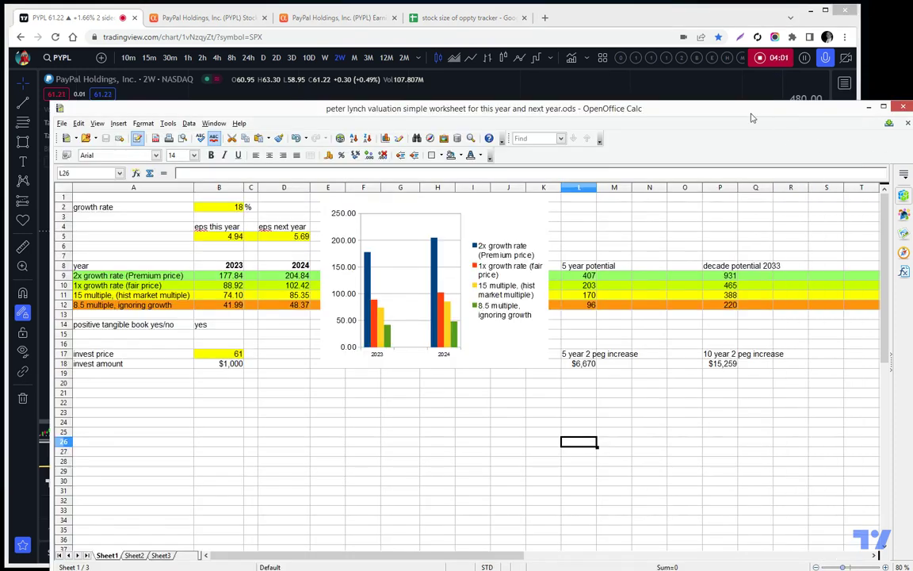
pyautogui.moveTo(752, 118); pyautogui.dragTo(755, 83)
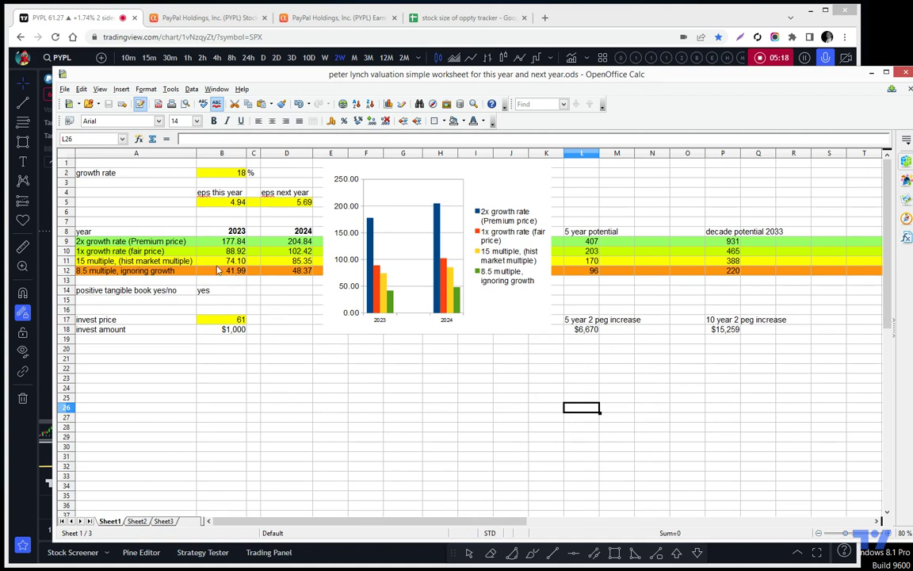
pyautogui.click(241, 203)
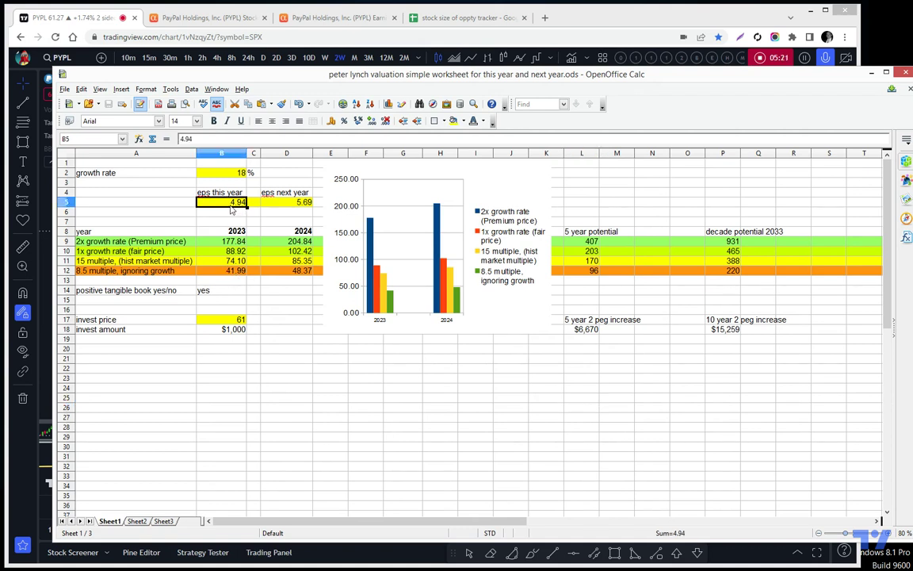
pyautogui.press('Right')
pyautogui.press('Right')
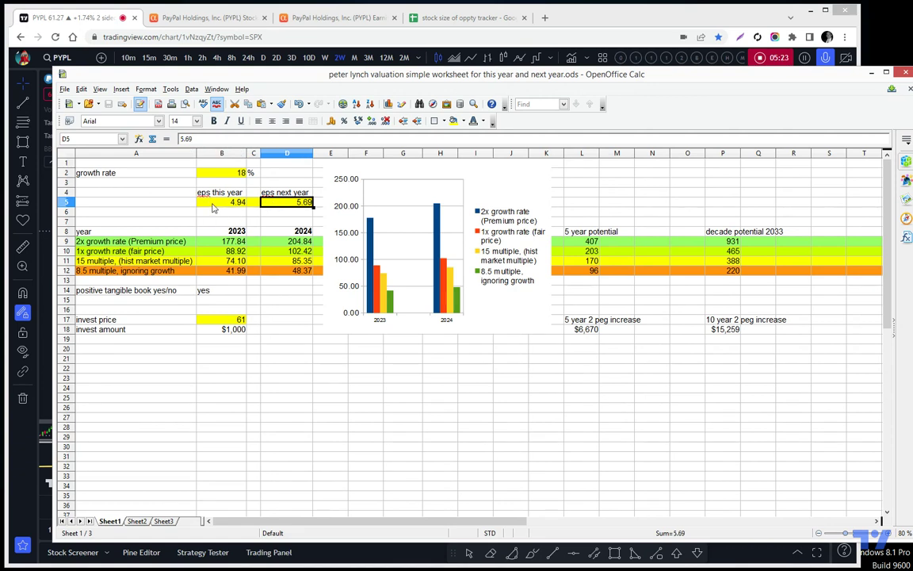
pyautogui.press('Left')
pyautogui.press('Left')
pyautogui.press('Right')
pyautogui.press('Right')
pyautogui.click(222, 242)
pyautogui.press('Down')
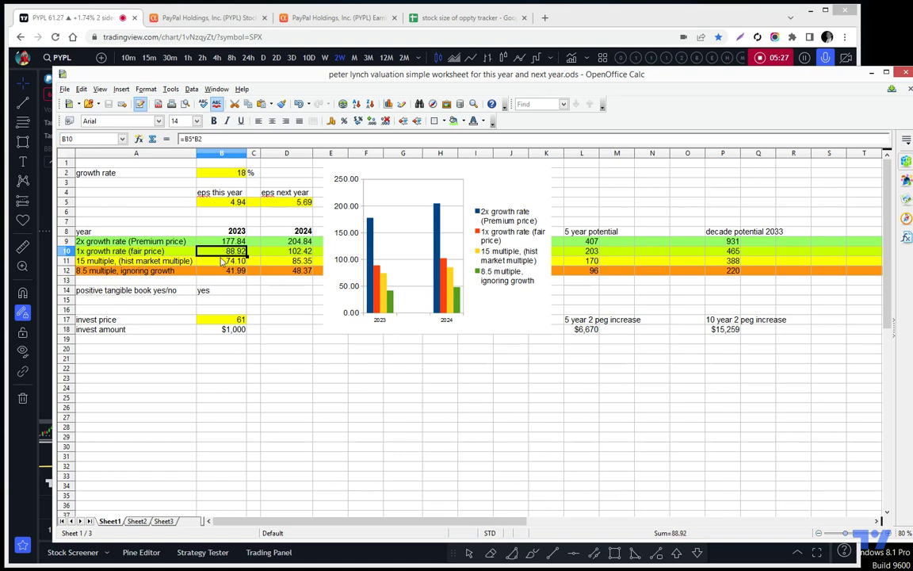
pyautogui.press('Down')
pyautogui.click(295, 244)
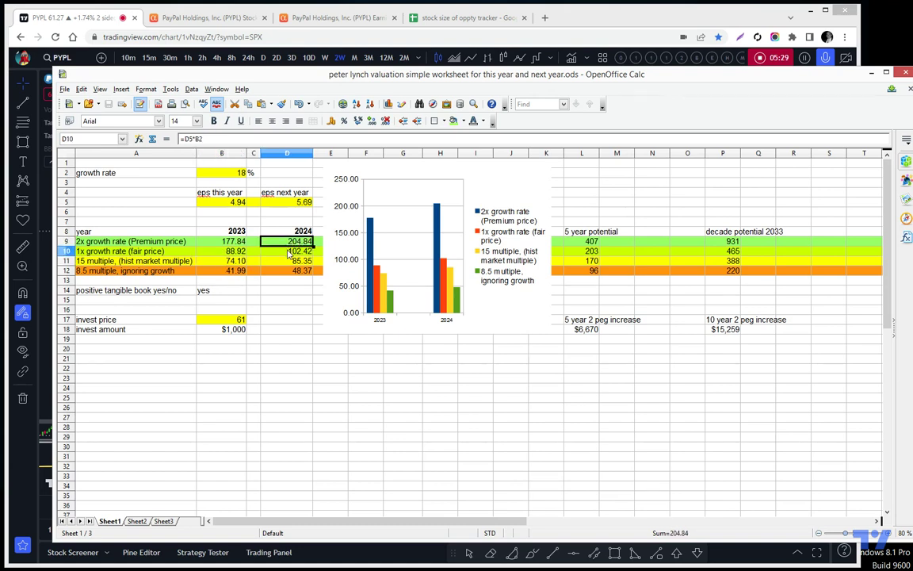
pyautogui.press('Down')
pyautogui.press('Down')
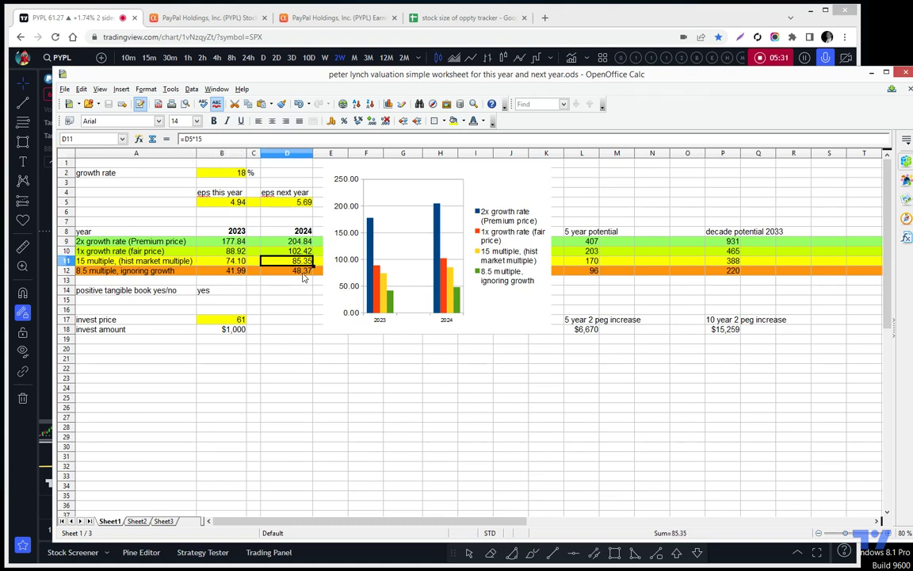
pyautogui.click(237, 319)
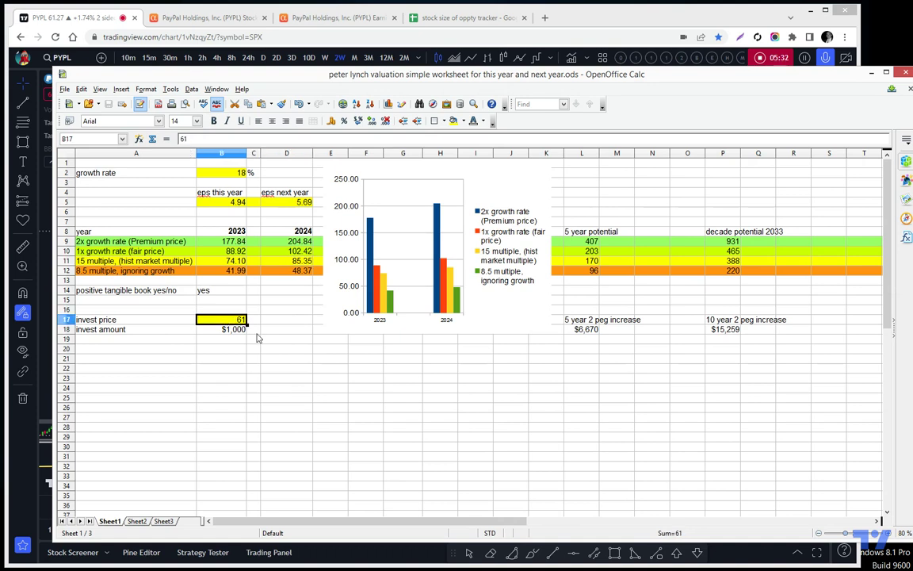
pyautogui.click(225, 271)
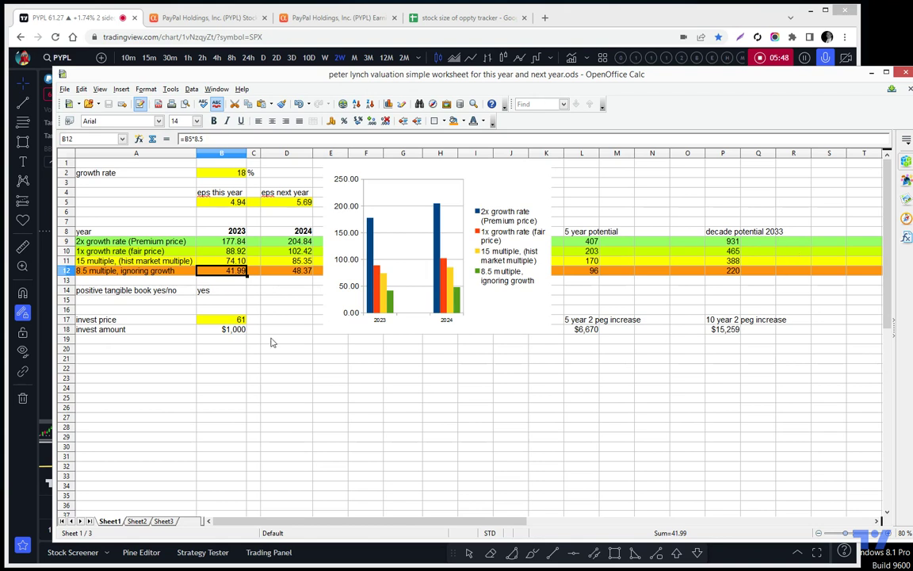
pyautogui.click(221, 243)
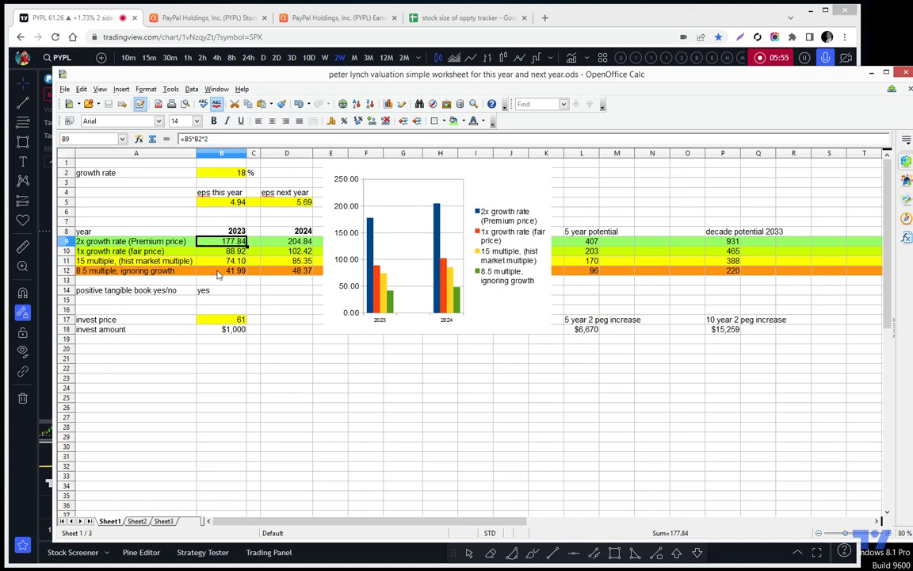
pyautogui.press('Down')
pyautogui.press('Down')
pyautogui.press('Down')
pyautogui.press('Up')
pyautogui.press('Up')
pyautogui.press('Up')
pyautogui.click(265, 270)
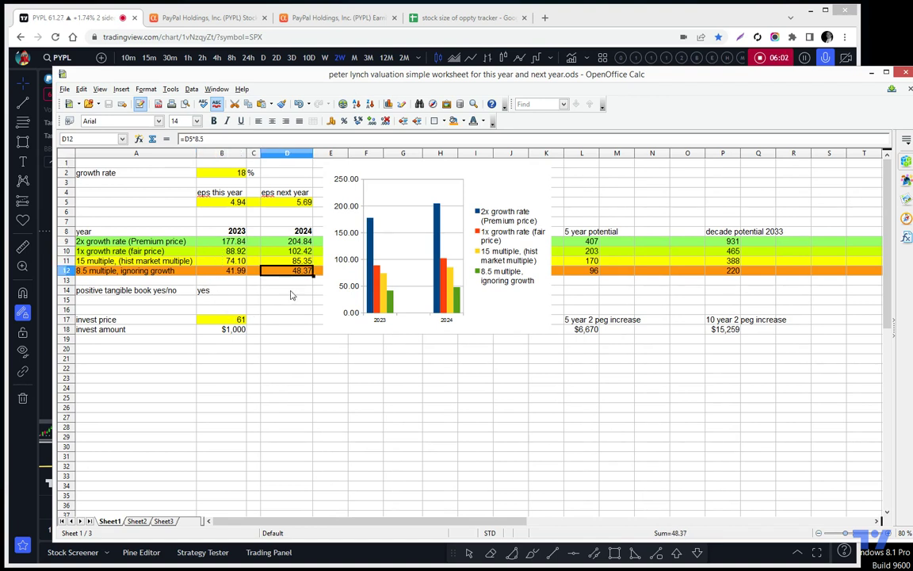
pyautogui.click(291, 243)
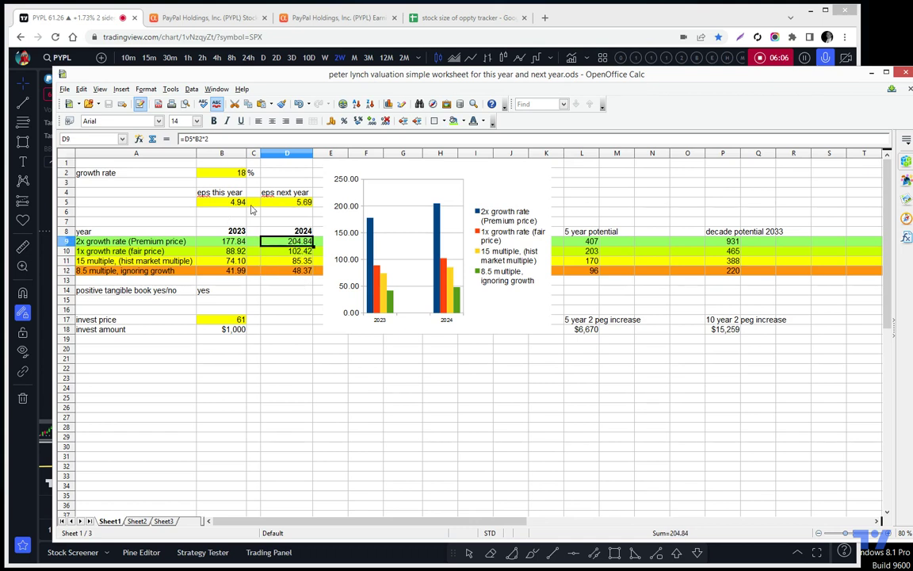
pyautogui.click(583, 241)
pyautogui.click(585, 253)
pyautogui.click(584, 262)
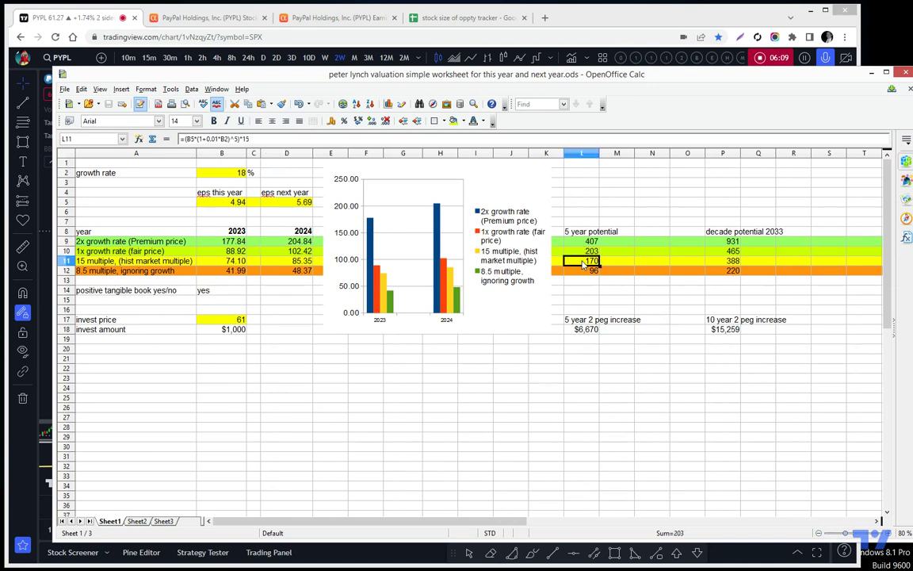
pyautogui.click(723, 241)
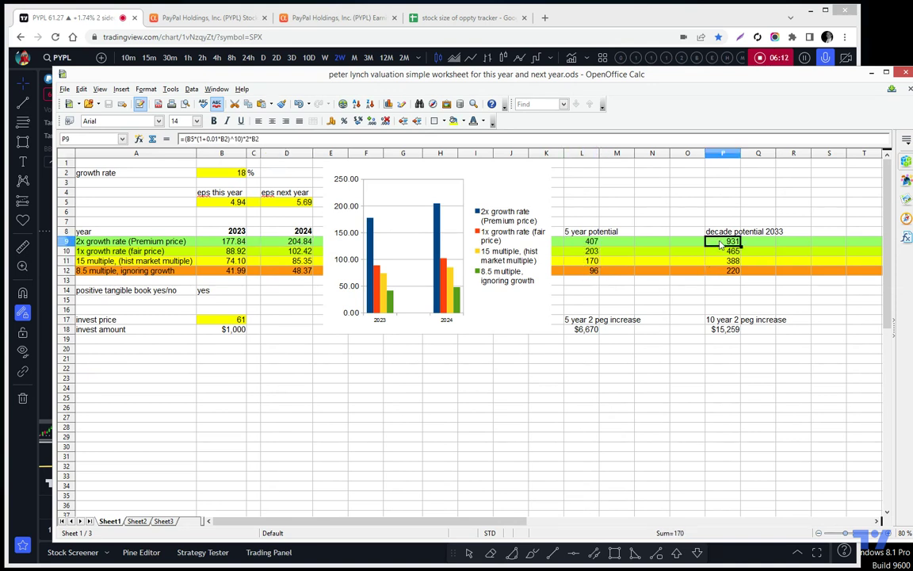
pyautogui.click(721, 252)
pyautogui.click(721, 264)
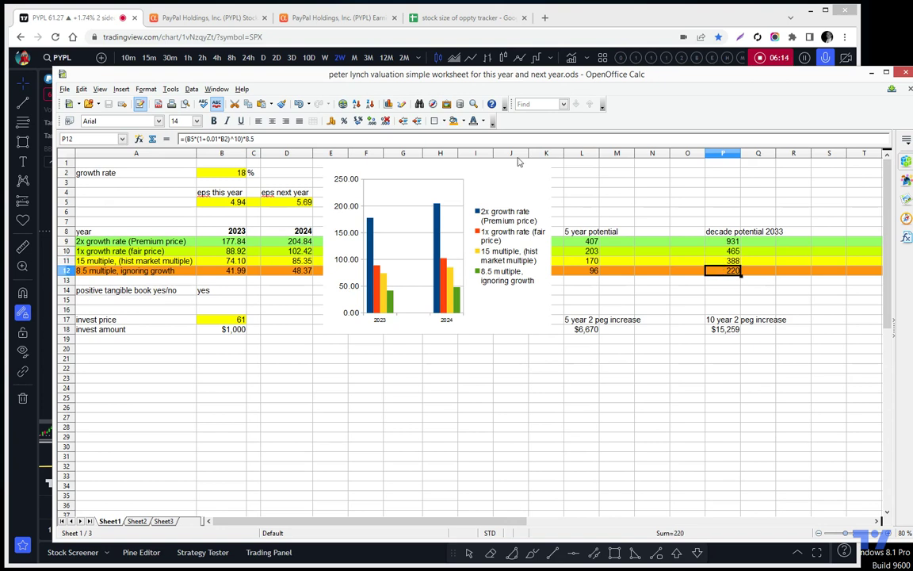
# Fit the 2028 and 2033 range boxes and 2033 note in view, then use area-chart style.
pyautogui.click(591, 17)
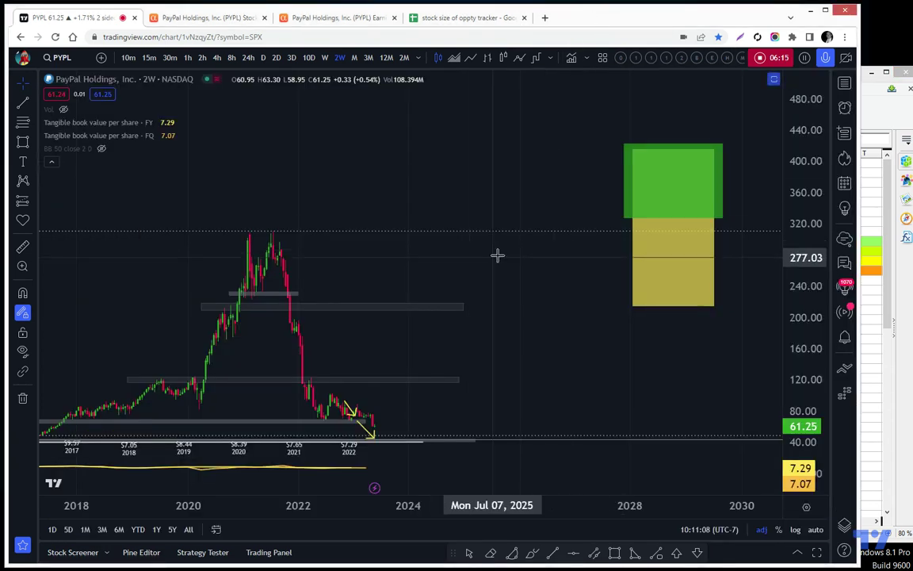
pyautogui.scroll(-2, 555, 262)
pyautogui.hscroll(2, 621, 259)
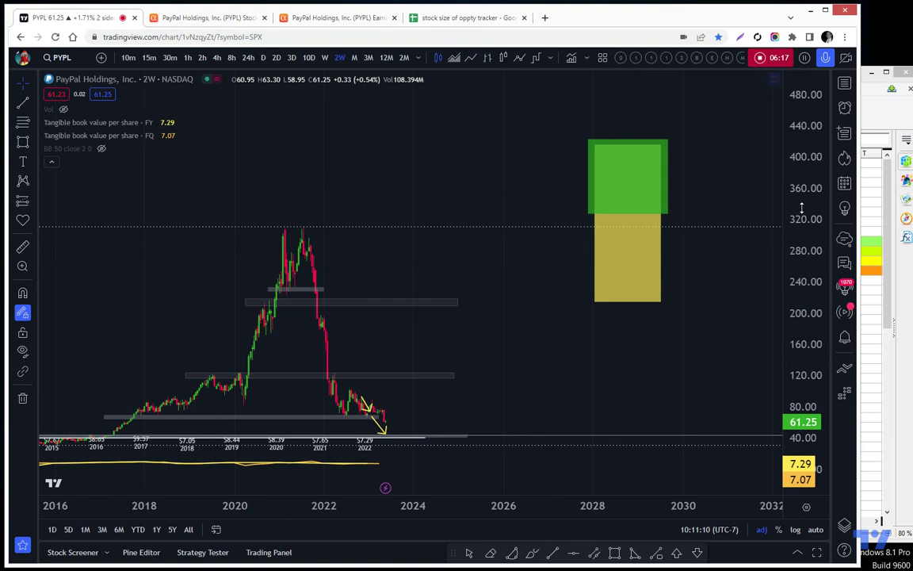
pyautogui.hscroll(3, 761, 295)
pyautogui.moveTo(801, 238)
pyautogui.mouseDown()
pyautogui.moveTo(802, 262)
pyautogui.moveTo(806, 248)
pyautogui.mouseUp()
pyautogui.moveTo(705, 224); pyautogui.dragTo(715, 249)
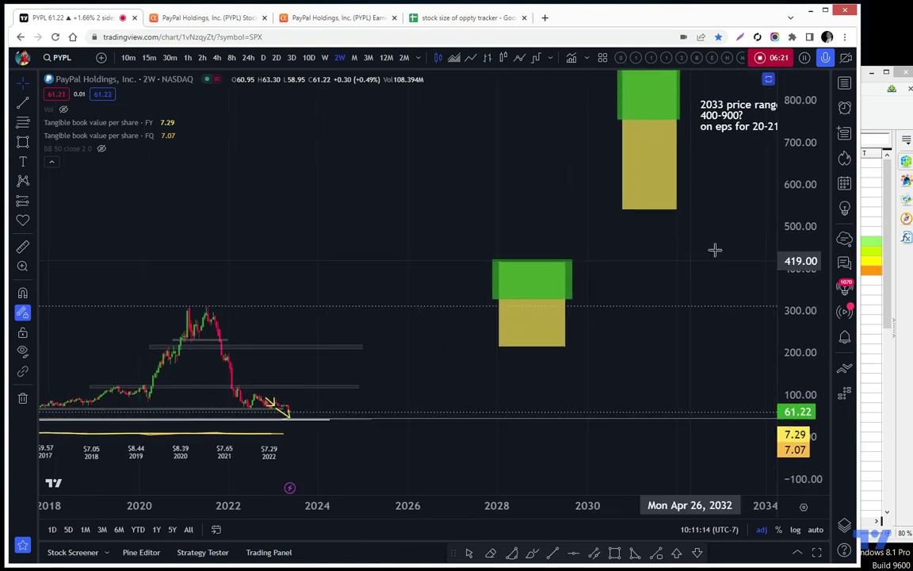
pyautogui.moveTo(795, 224); pyautogui.dragTo(654, 265)
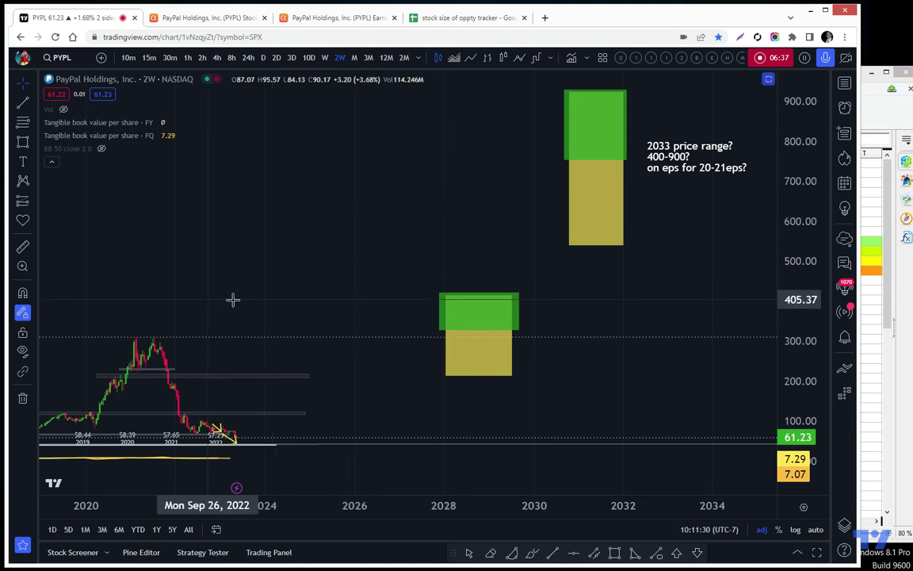
pyautogui.moveTo(282, 267); pyautogui.dragTo(283, 264)
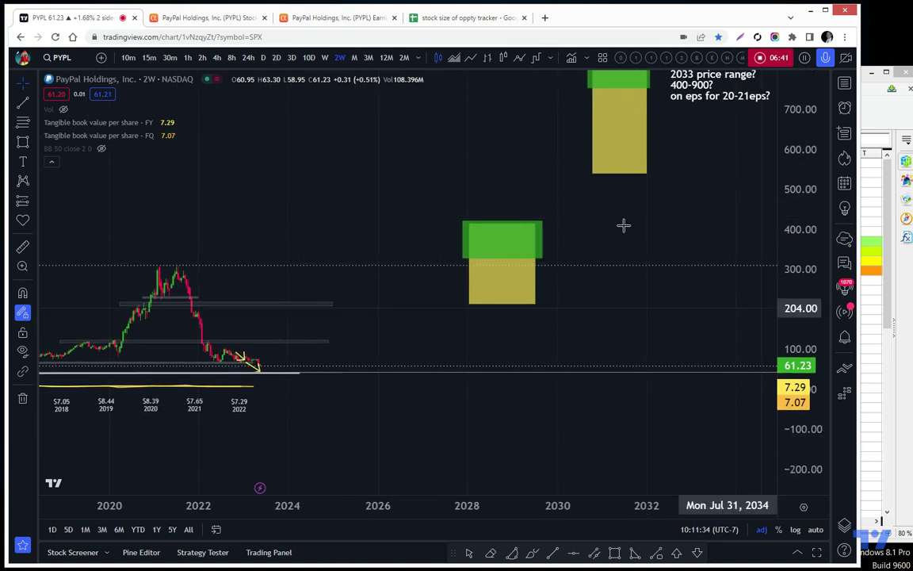
pyautogui.click(453, 59)
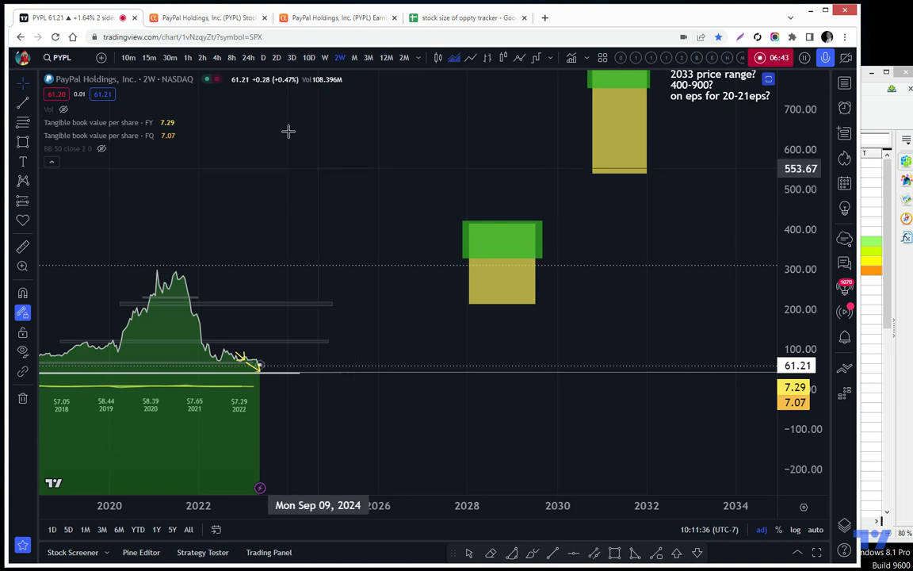
# Set a daily interval and rescale the price axis to frame the 2021–2023 drop toward 40.
pyautogui.click(263, 58)
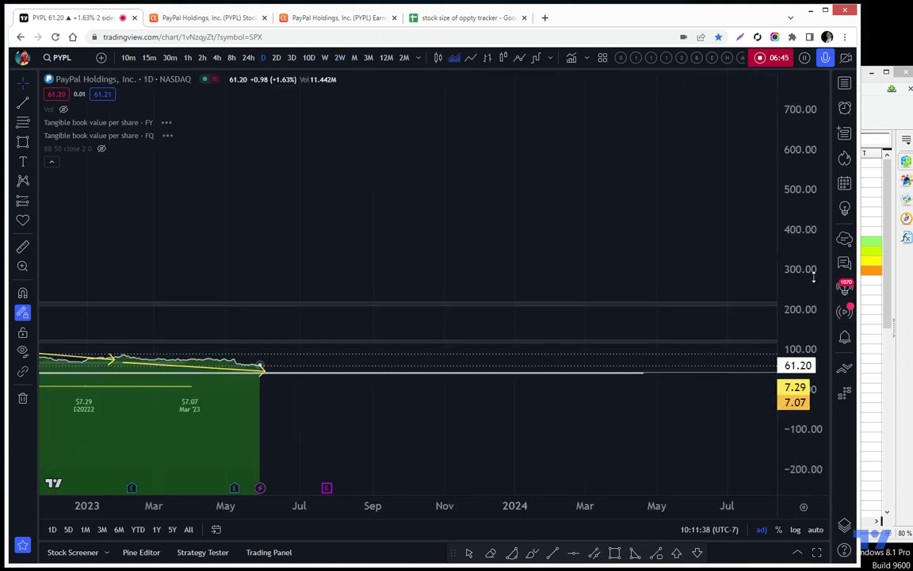
pyautogui.moveTo(435, 334); pyautogui.dragTo(593, 308)
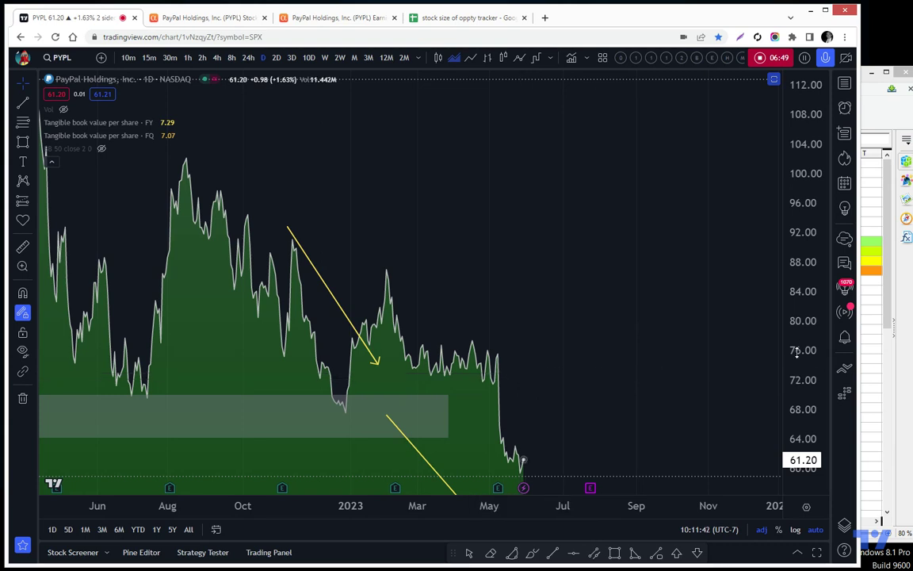
pyautogui.scroll(-3, 676, 336)
pyautogui.moveTo(797, 272); pyautogui.dragTo(709, 348)
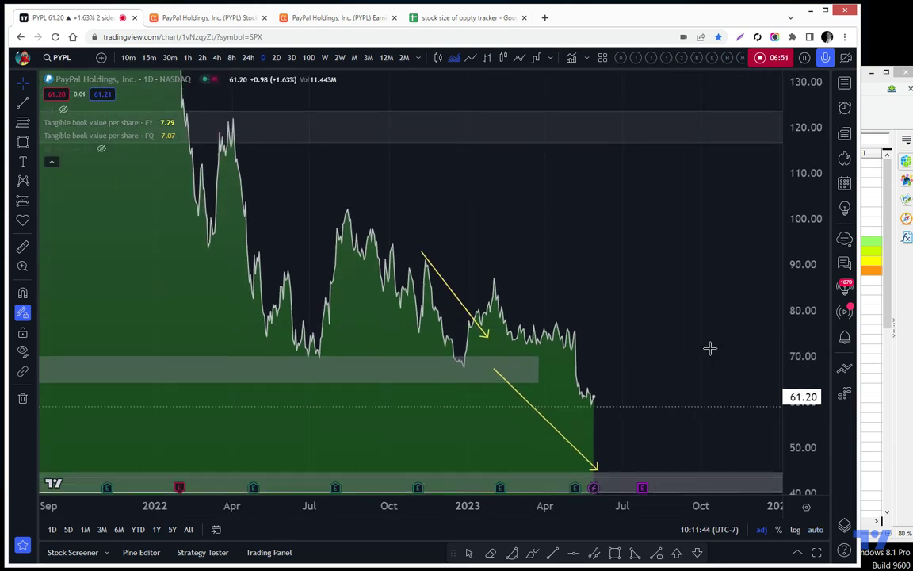
pyautogui.moveTo(627, 322); pyautogui.dragTo(550, 250)
pyautogui.scroll(-2, 629, 261)
pyautogui.scroll(-2, 629, 261)
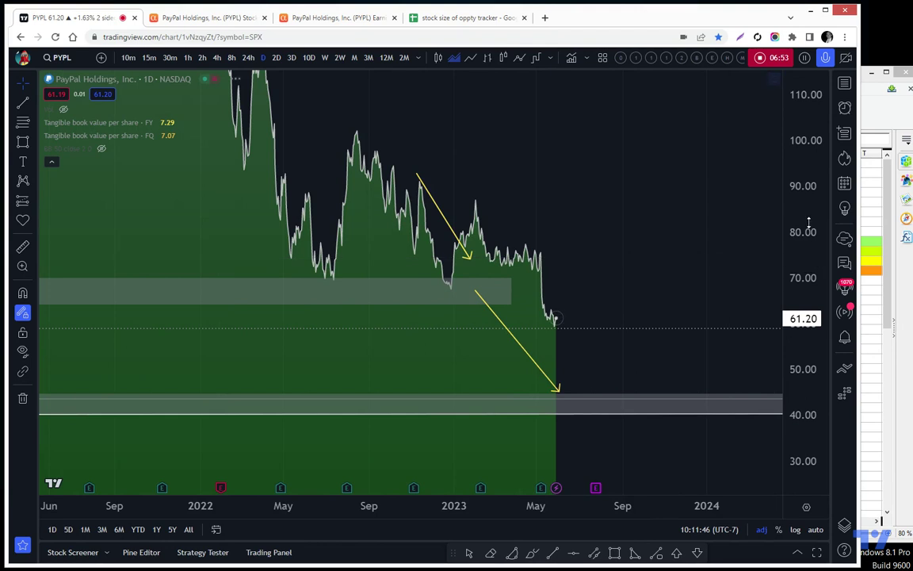
pyautogui.scroll(2, 689, 236)
pyautogui.moveTo(809, 211); pyautogui.dragTo(656, 260)
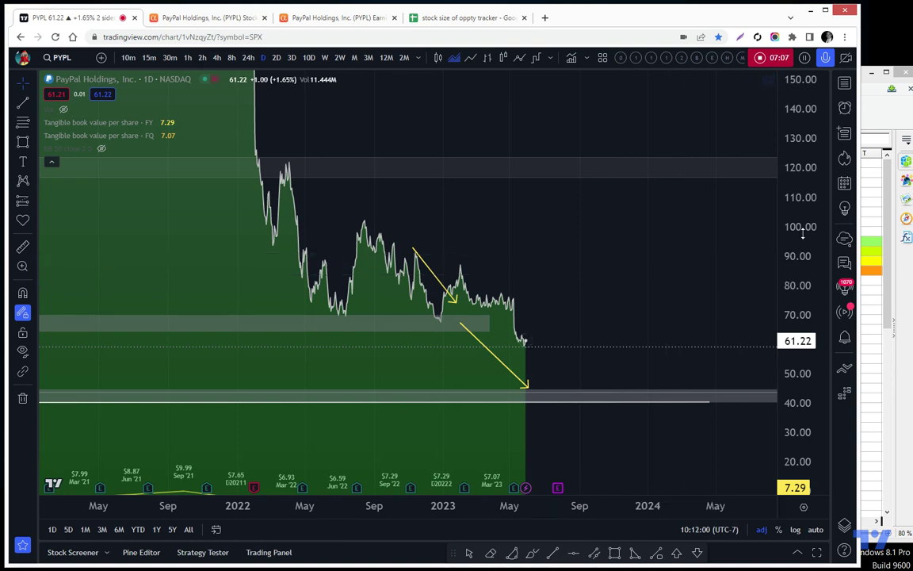
pyautogui.moveTo(778, 229); pyautogui.dragTo(778, 234)
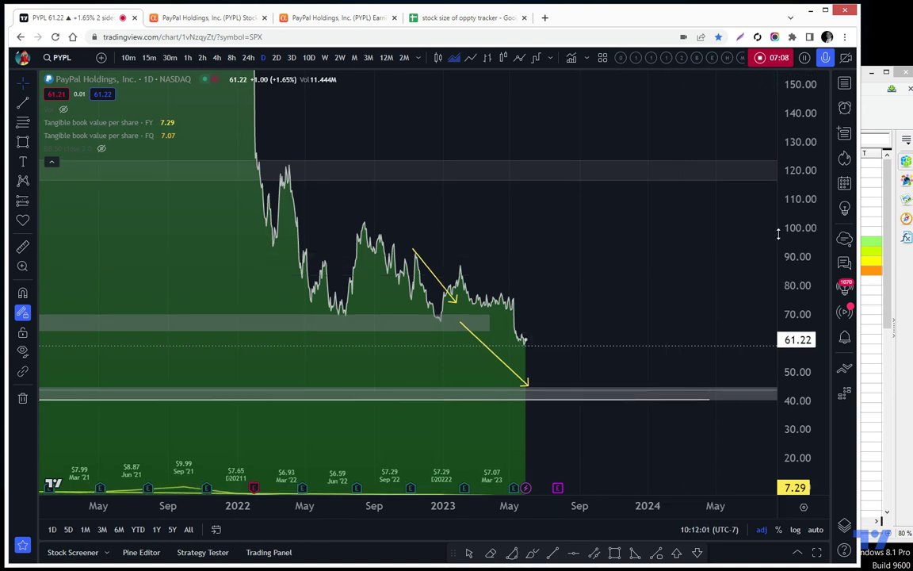
pyautogui.doubleClick(797, 193)
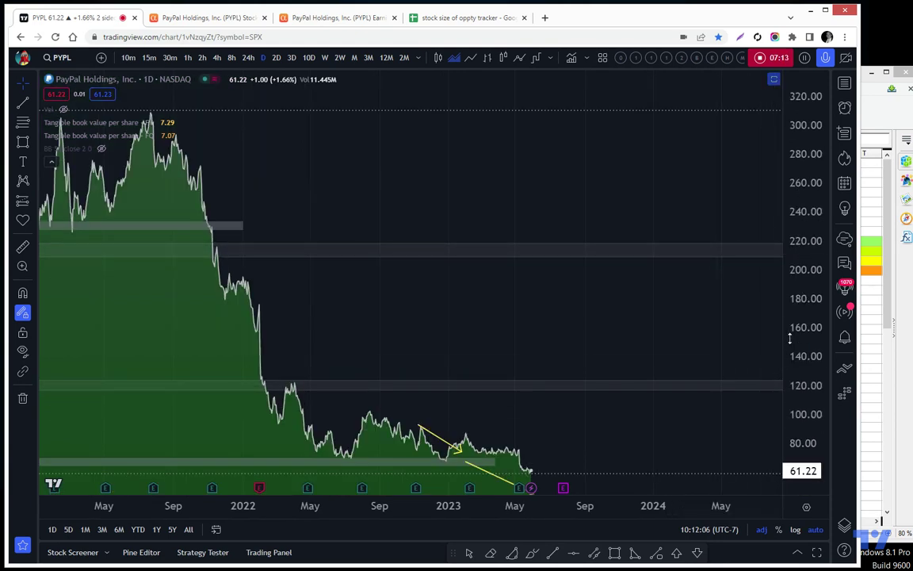
pyautogui.moveTo(725, 425); pyautogui.dragTo(728, 326)
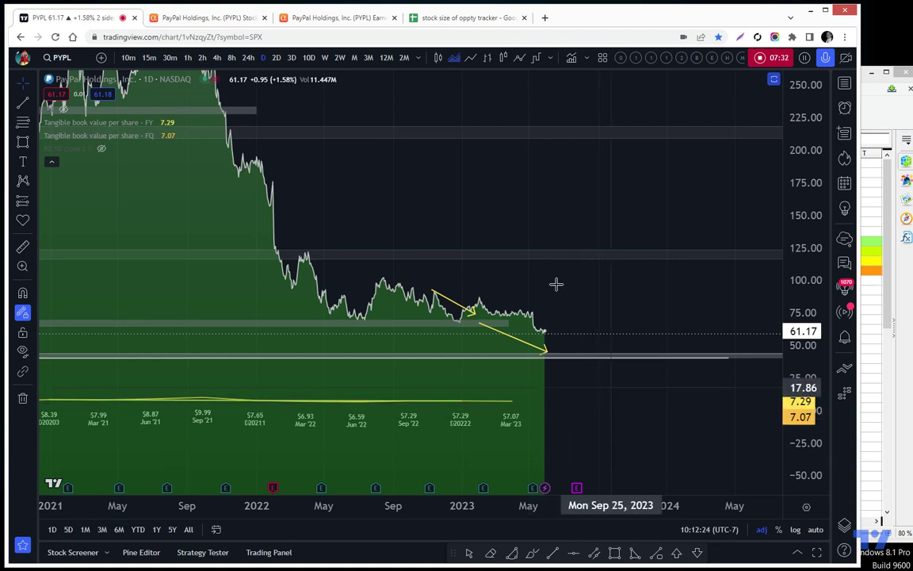
pyautogui.click(468, 18)
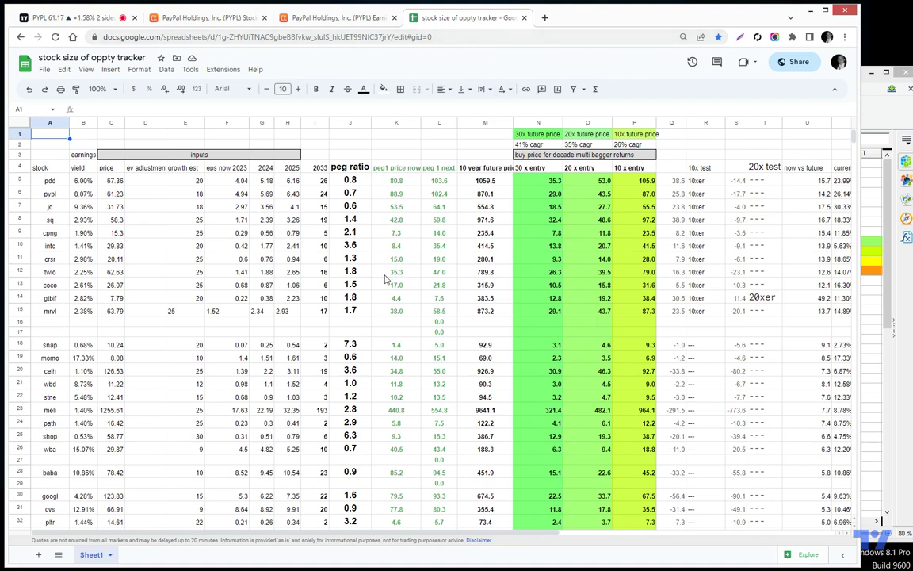
pyautogui.scroll(-5, 349, 251)
pyautogui.scroll(-3, 384, 279)
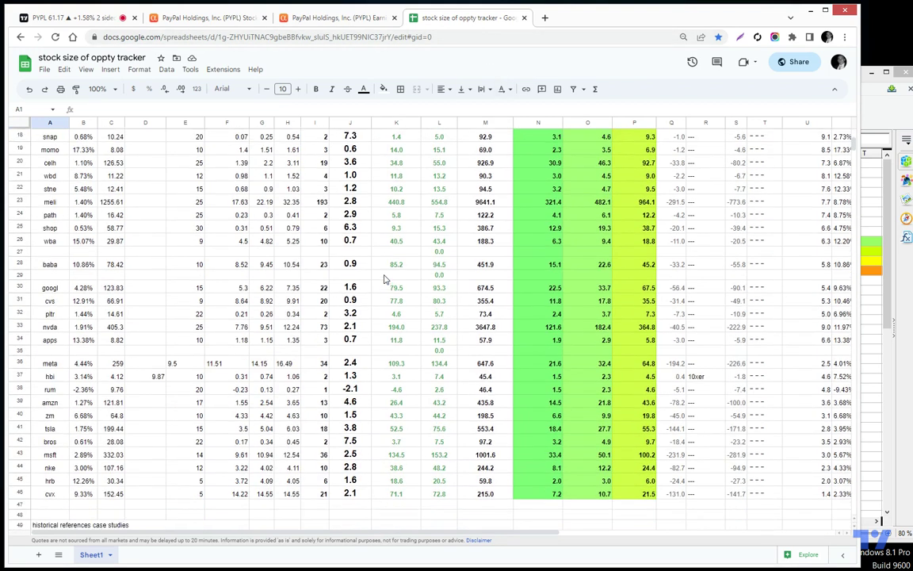
pyautogui.scroll(2, 384, 279)
pyautogui.scroll(6, 384, 279)
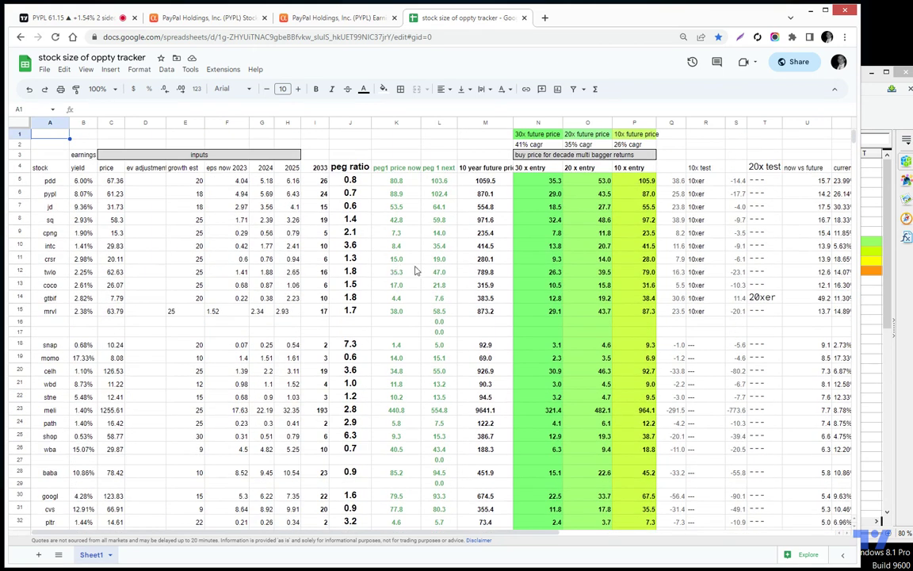
pyautogui.click(347, 121)
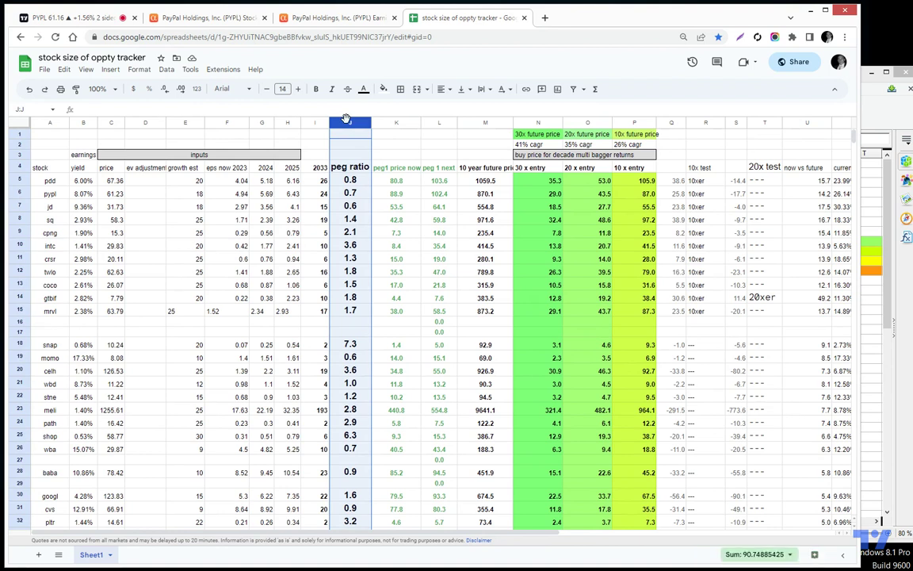
pyautogui.click(81, 121)
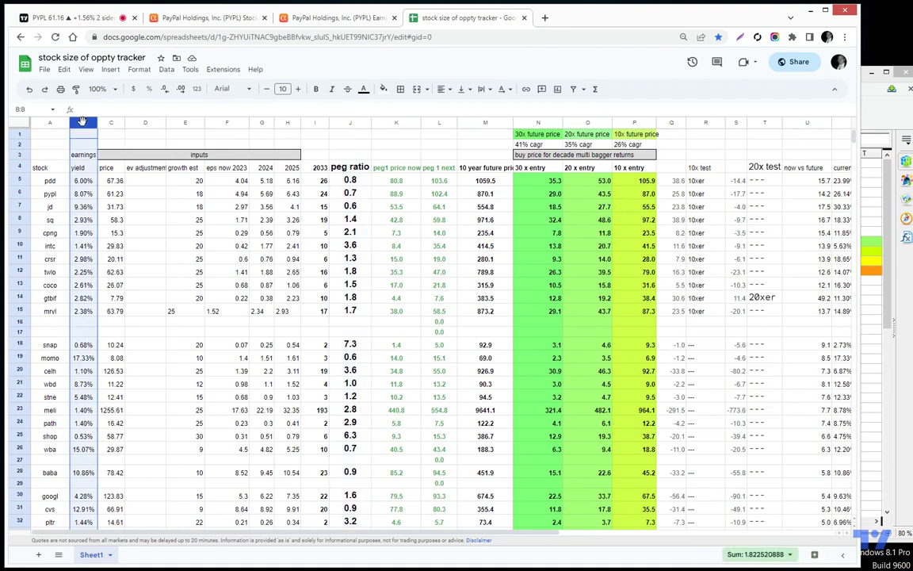
pyautogui.click(84, 195)
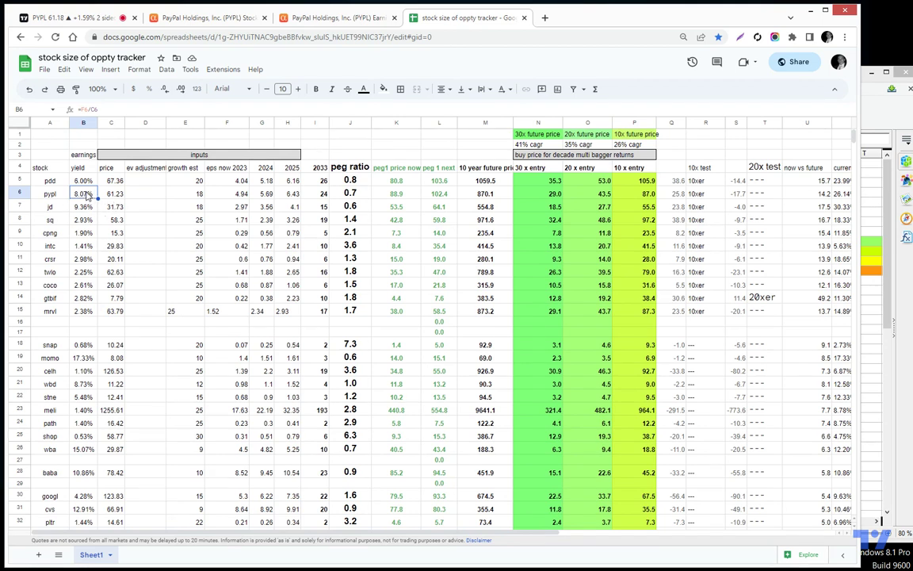
# Check PYPL's PEG ratio 0.7, growth estimate 18, now-vs-future ratio and 10-year future price formulas.
pyautogui.click(356, 195)
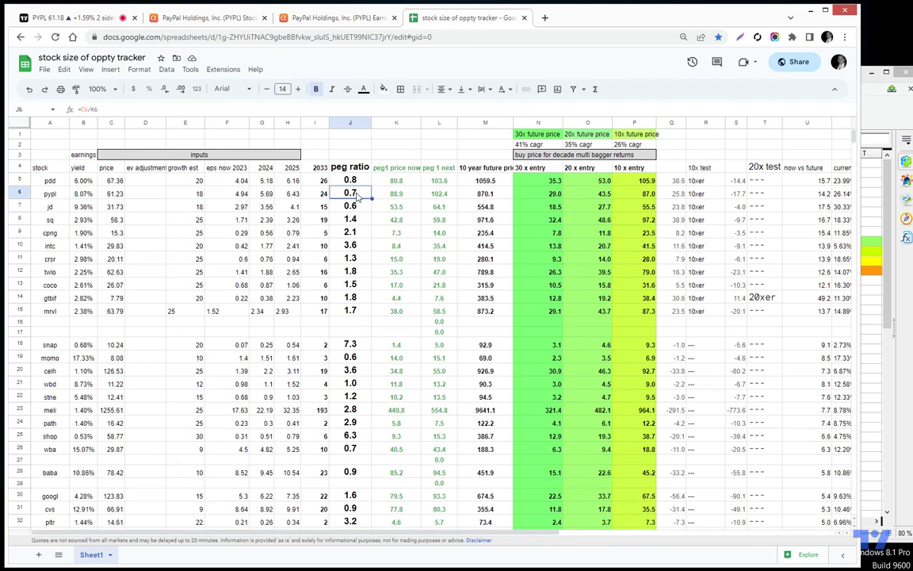
pyautogui.click(179, 194)
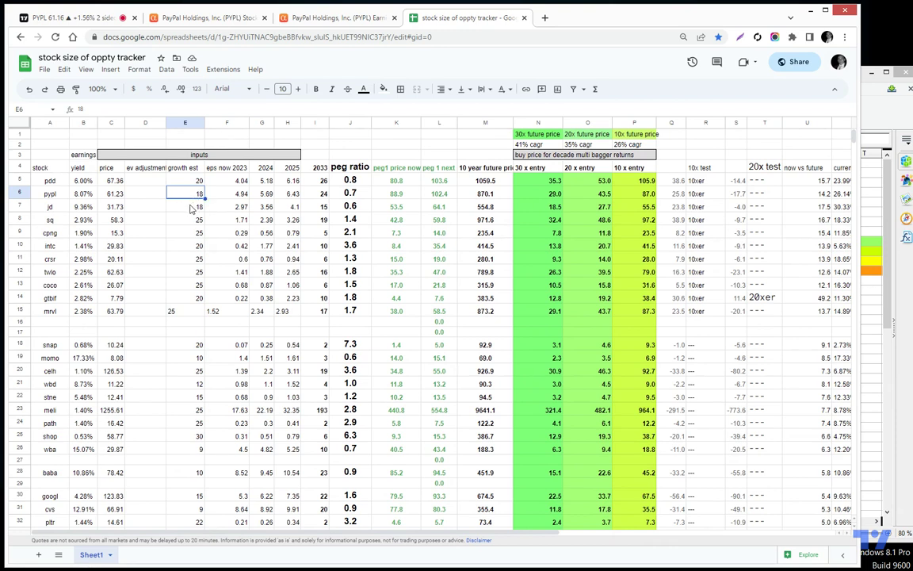
pyautogui.click(803, 196)
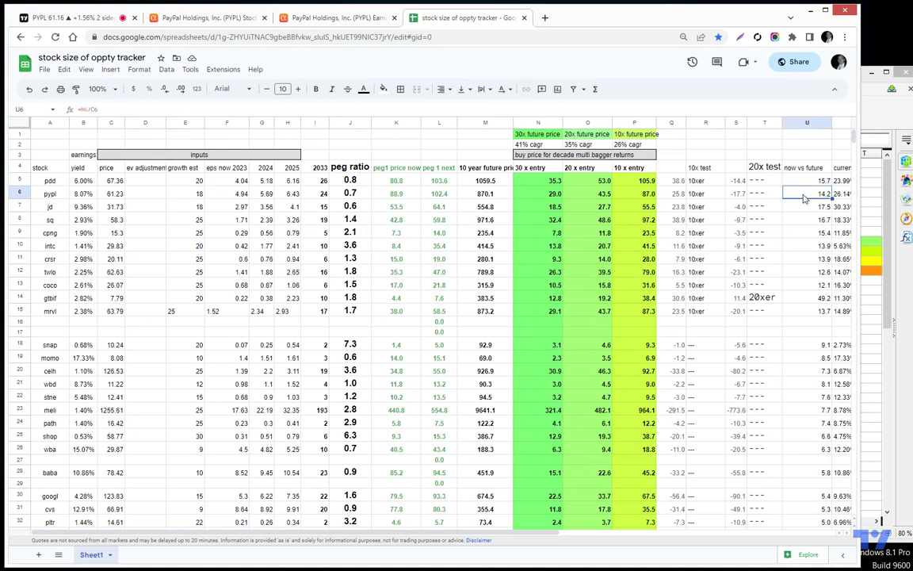
pyautogui.click(485, 196)
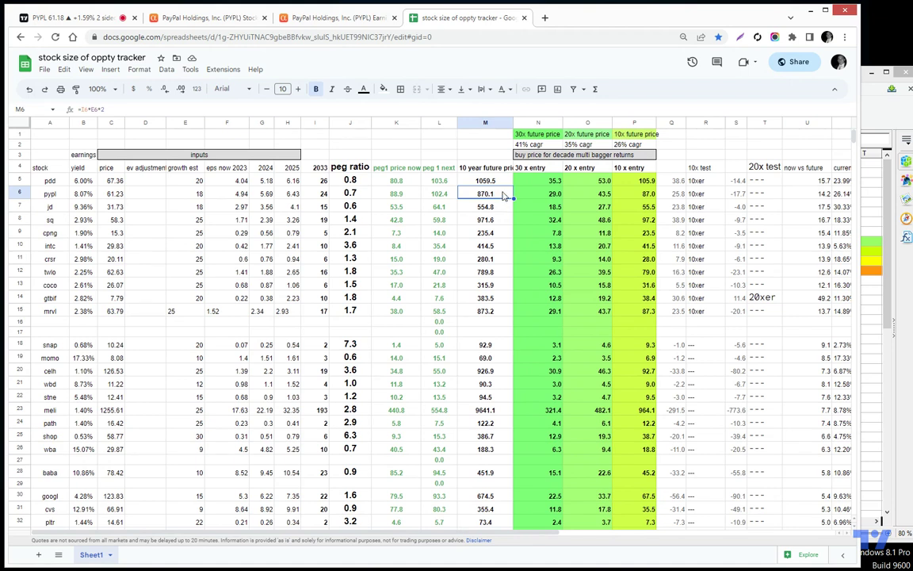
# Review the live price, now-vs-future ratio and 20x entry price, then bring Calc's worksheet forward.
pyautogui.click(115, 194)
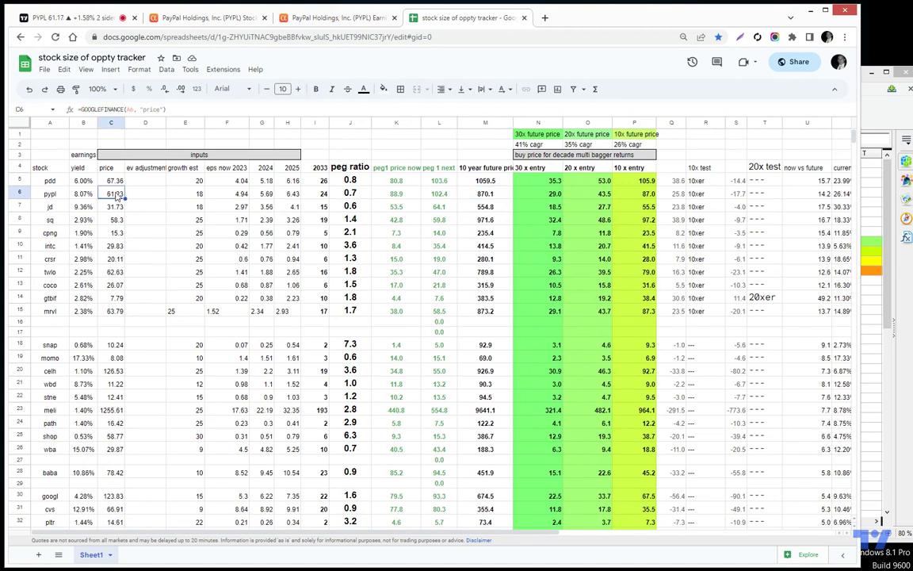
pyautogui.click(802, 195)
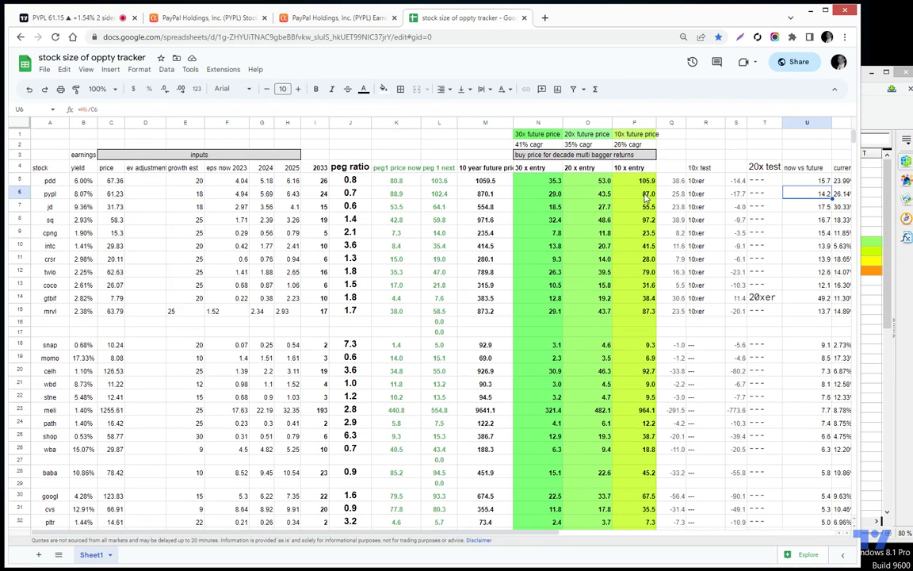
pyautogui.click(589, 198)
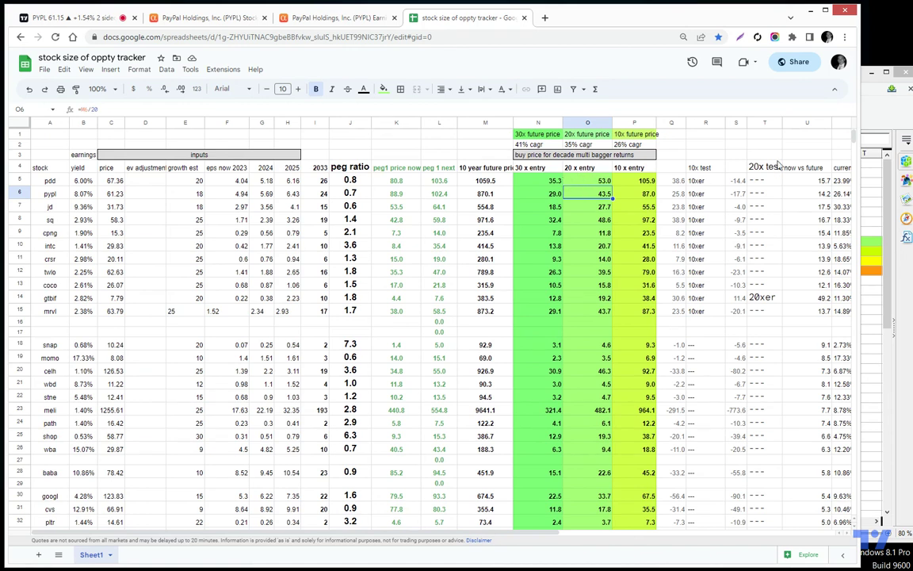
pyautogui.click(877, 112)
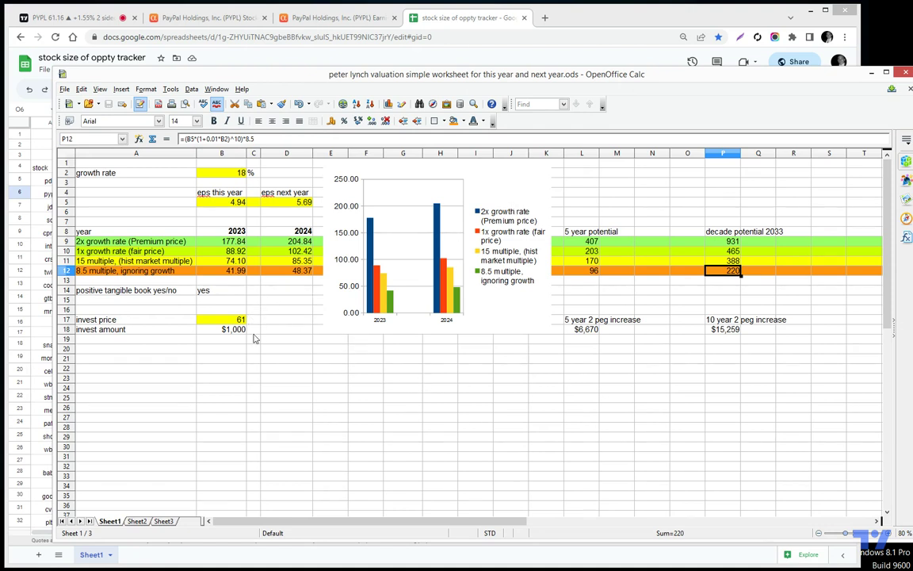
# Enter 10000 as the invest amount in B18 and 44 as the invest price in B17.
pyautogui.click(226, 331)
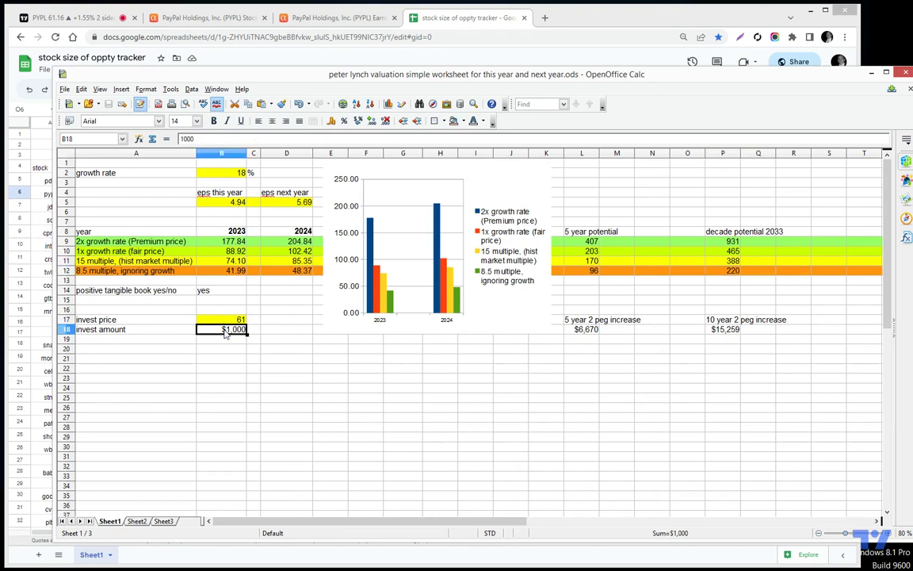
pyautogui.write('10')
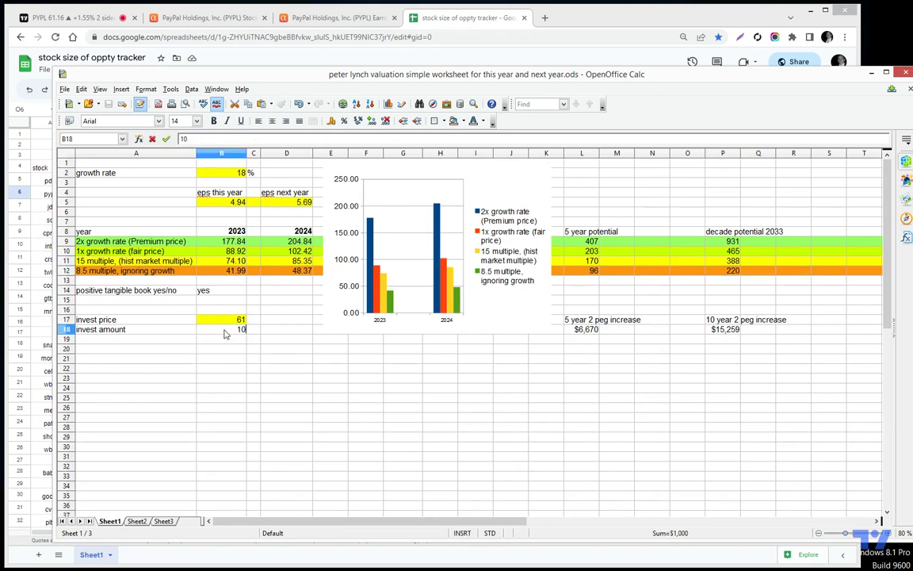
pyautogui.press('Return')
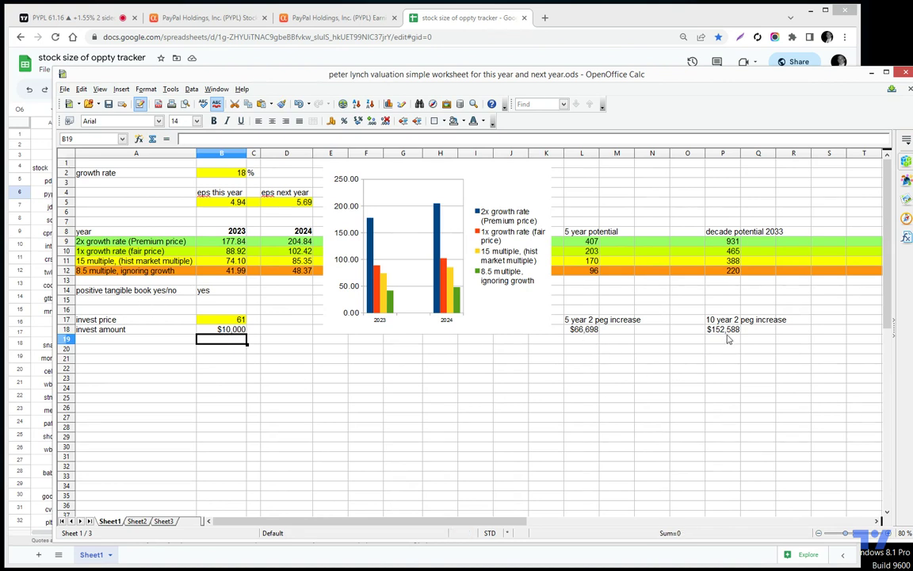
pyautogui.click(233, 321)
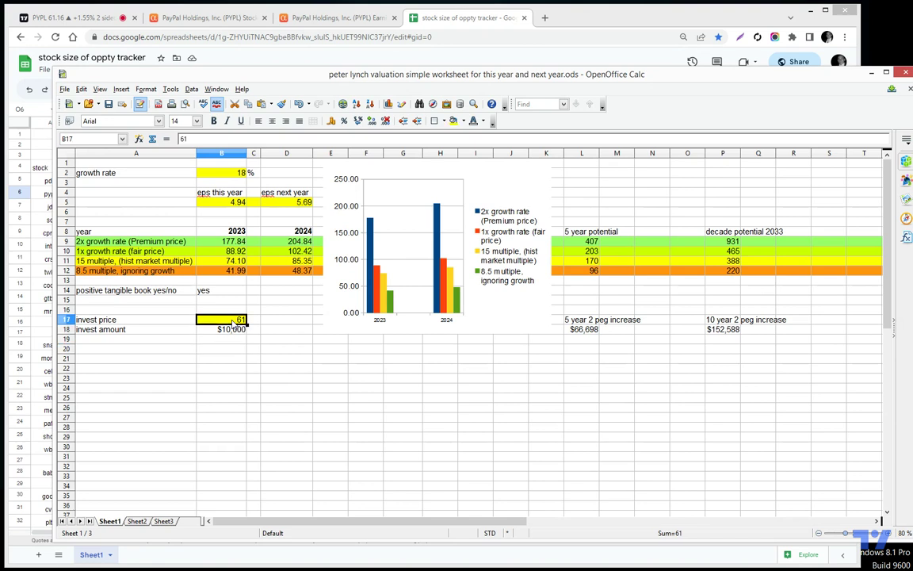
pyautogui.write('4')
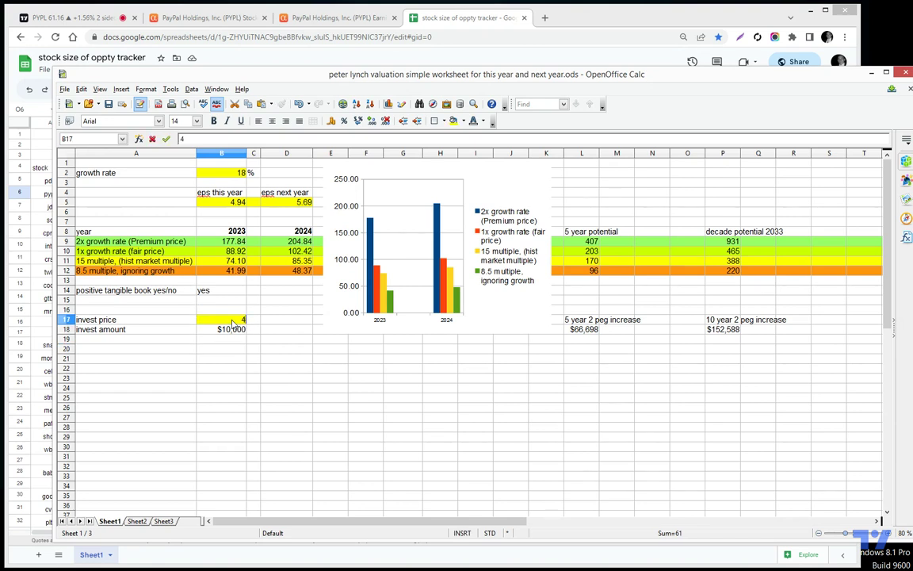
pyautogui.write('4')
pyautogui.press('Return')
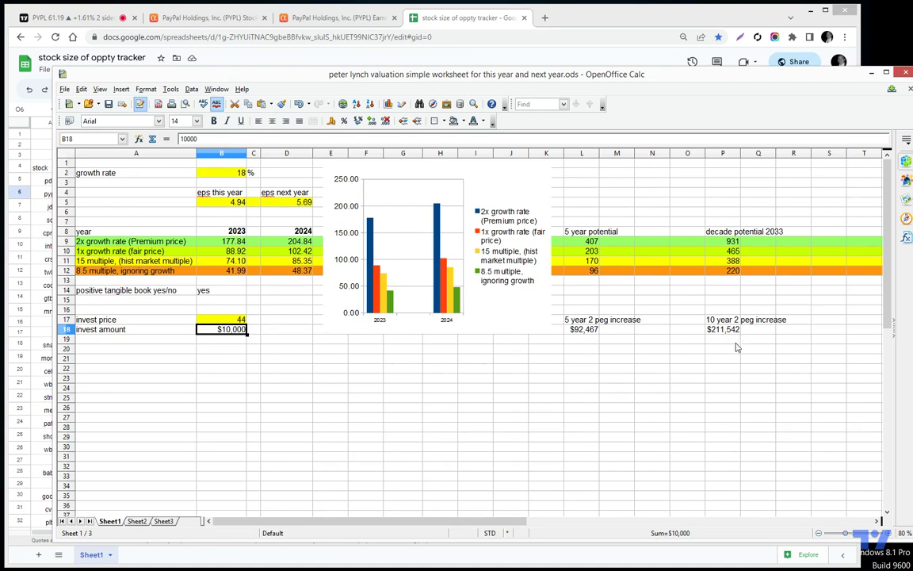
# Return to the PYPL chart, switch it to candlesticks and maximize the price pane.
pyautogui.click(68, 16)
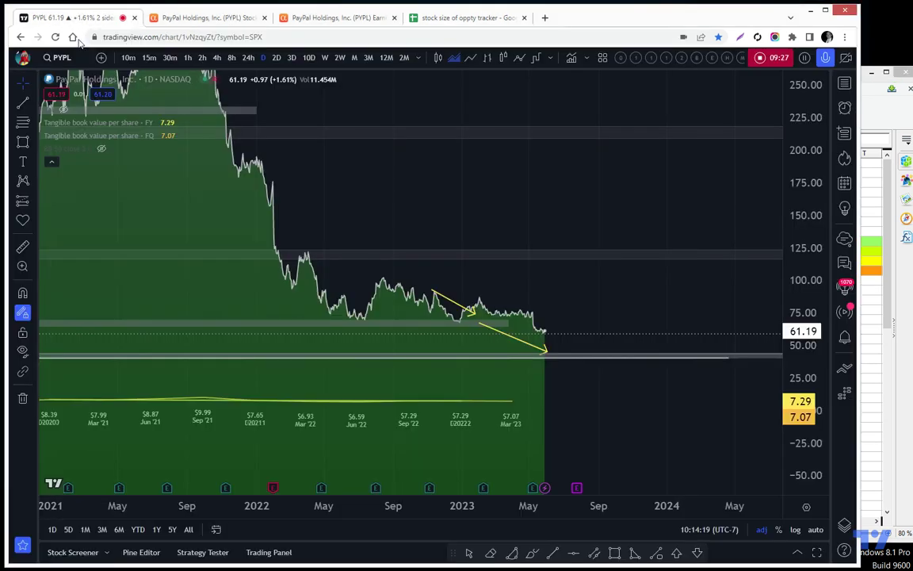
pyautogui.click(438, 57)
pyautogui.scroll(4, 546, 202)
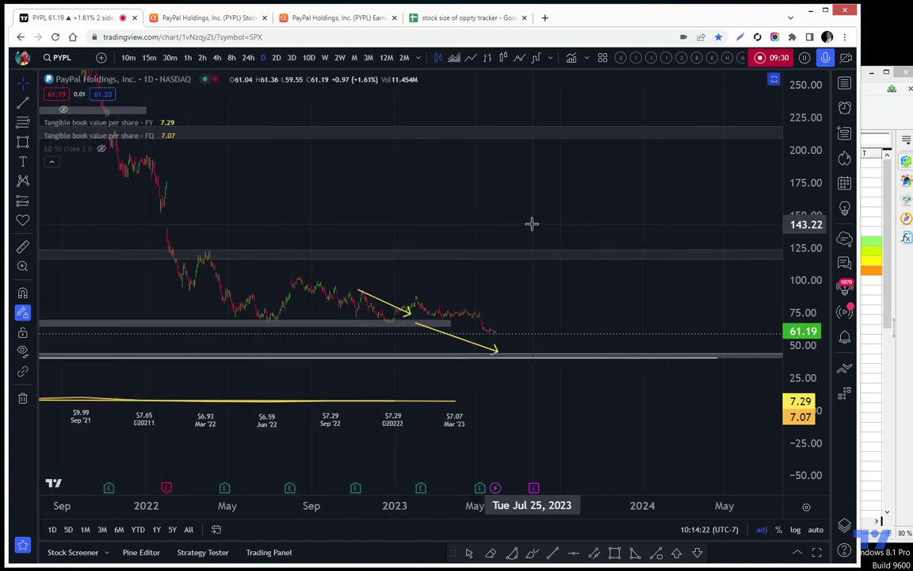
pyautogui.doubleClick(591, 198)
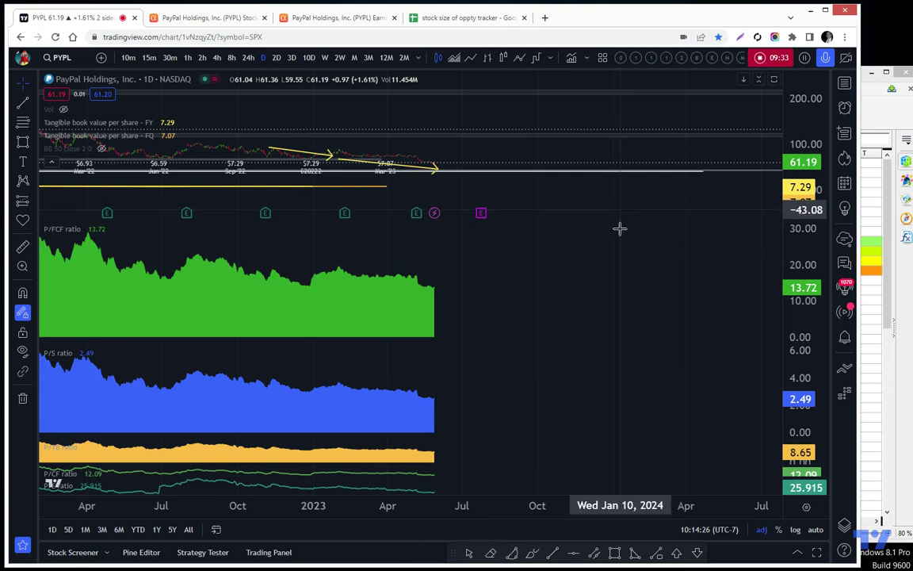
pyautogui.doubleClick(595, 200)
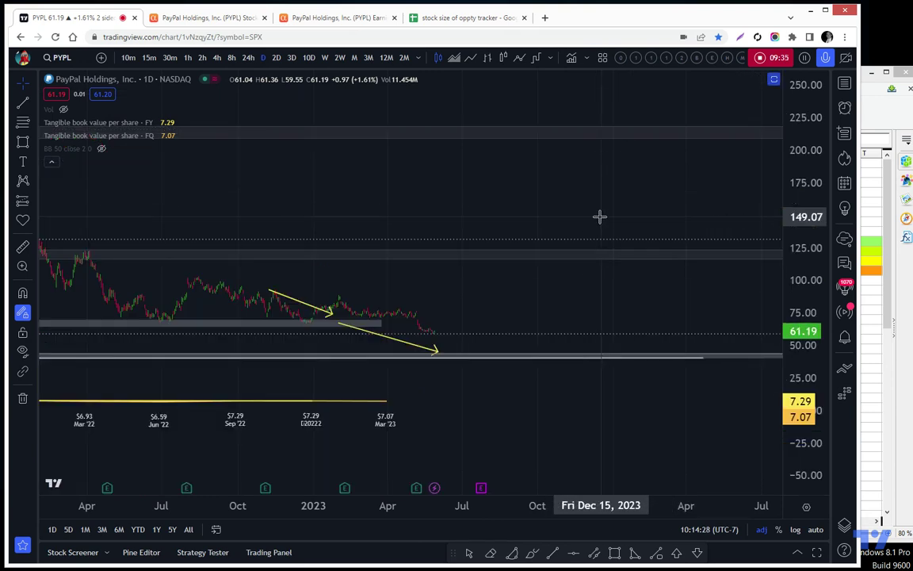
# Fit the price scale and frame the daily candles across 2022–2023.
pyautogui.scroll(2, 599, 216)
pyautogui.doubleClick(796, 213)
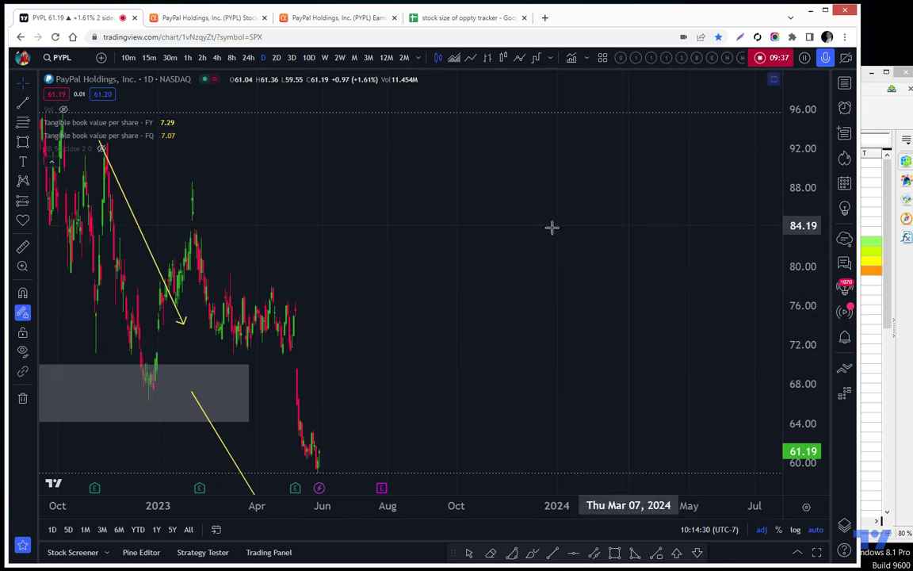
pyautogui.moveTo(436, 230); pyautogui.dragTo(618, 253)
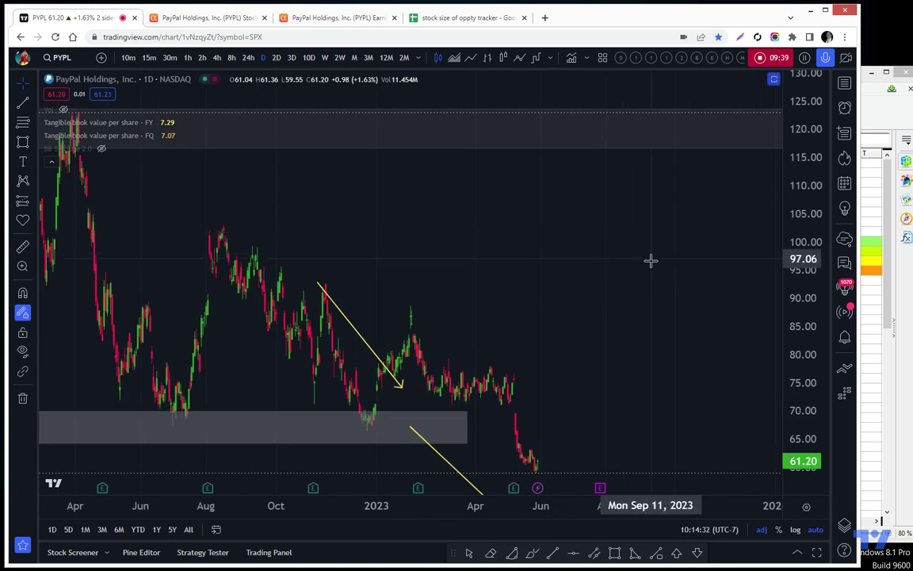
pyautogui.scroll(-2, 638, 277)
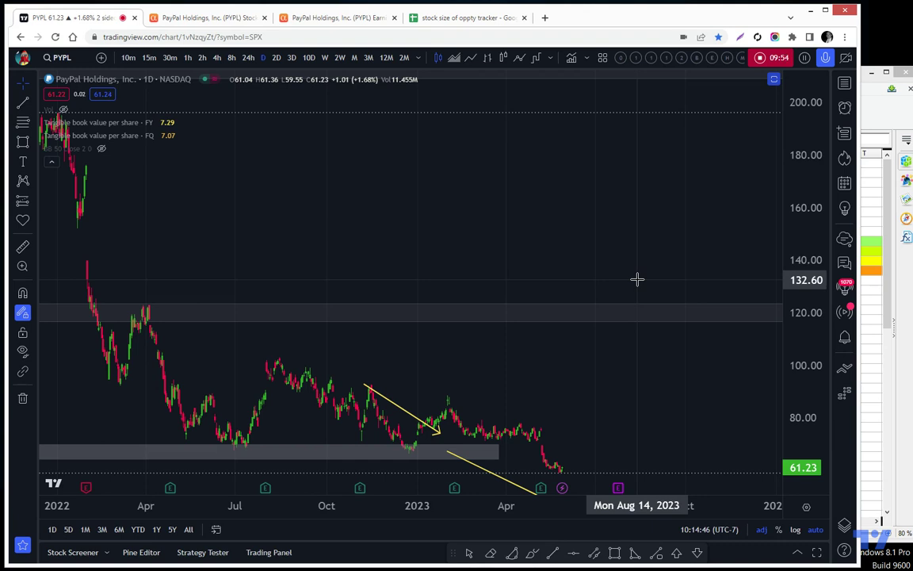
pyautogui.scroll(-2, 637, 279)
pyautogui.scroll(2, 636, 278)
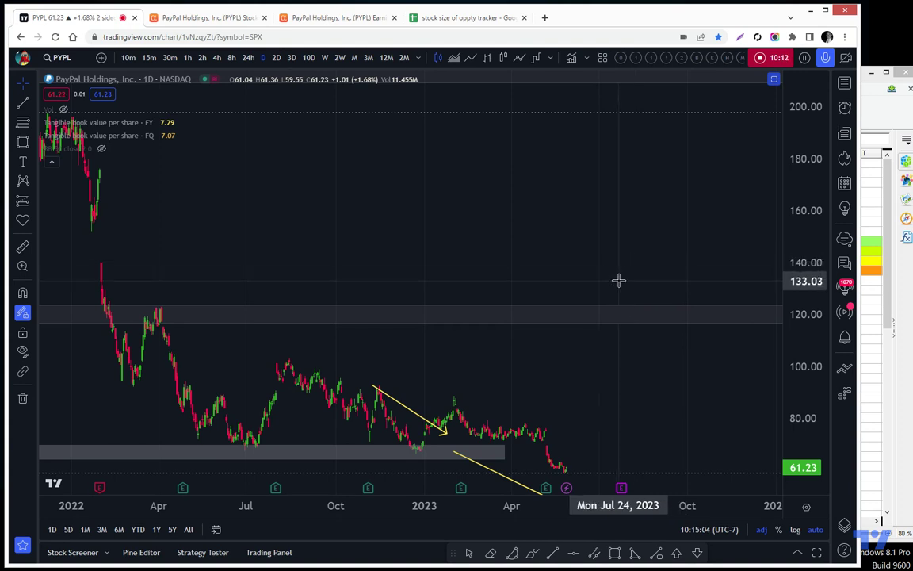
pyautogui.scroll(-1, 618, 279)
pyautogui.scroll(1, 617, 279)
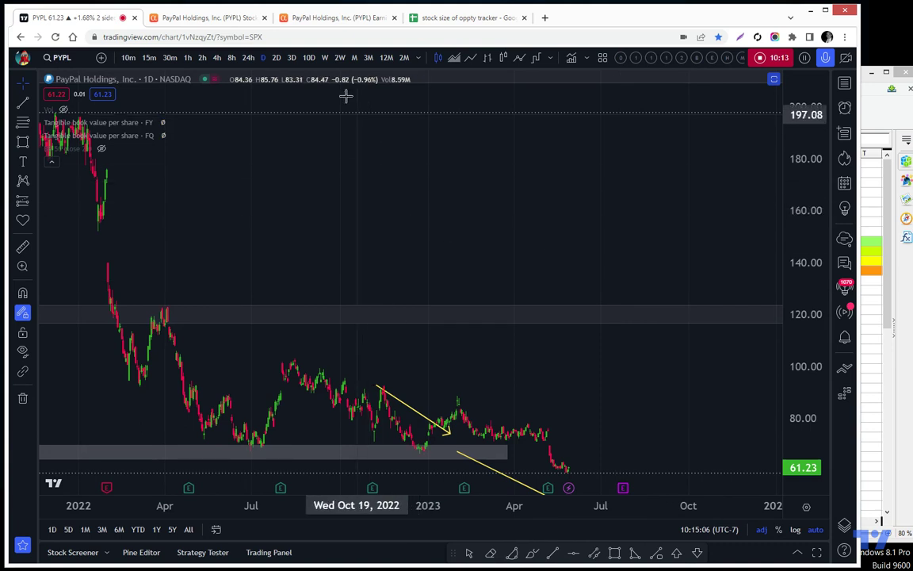
# Switch the PYPL chart to weekly candles and frame 2016 through 2025, including the 2021 peak near 310.
pyautogui.click(326, 58)
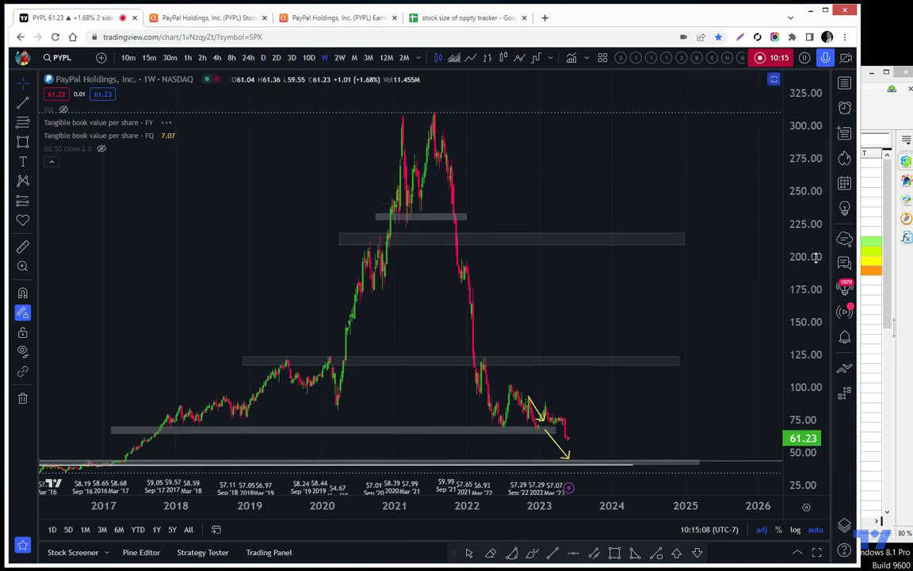
pyautogui.scroll(-2, 746, 246)
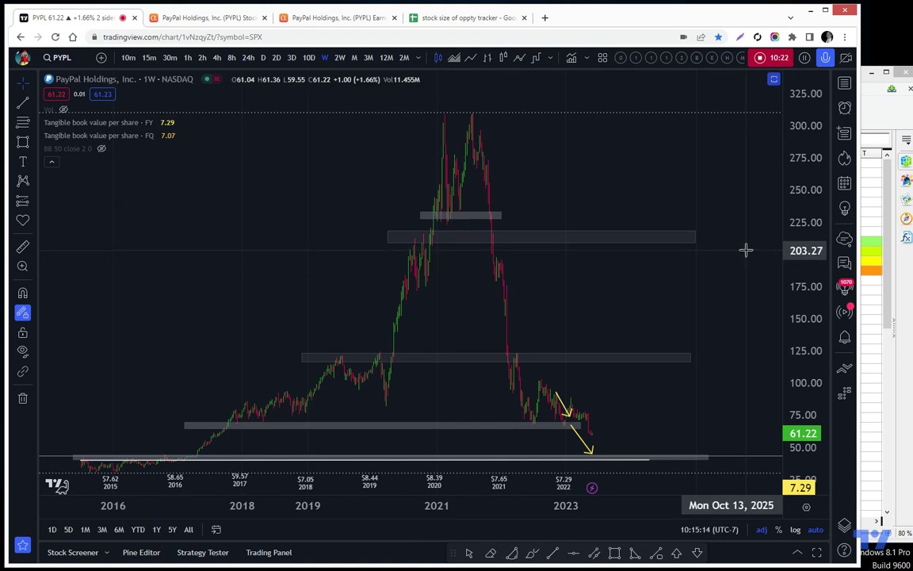
pyautogui.scroll(1, 727, 259)
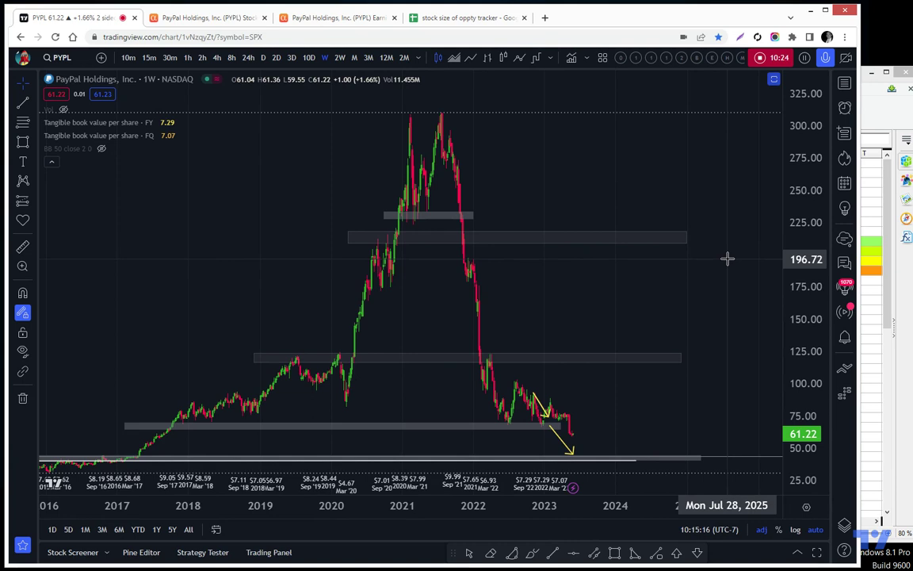